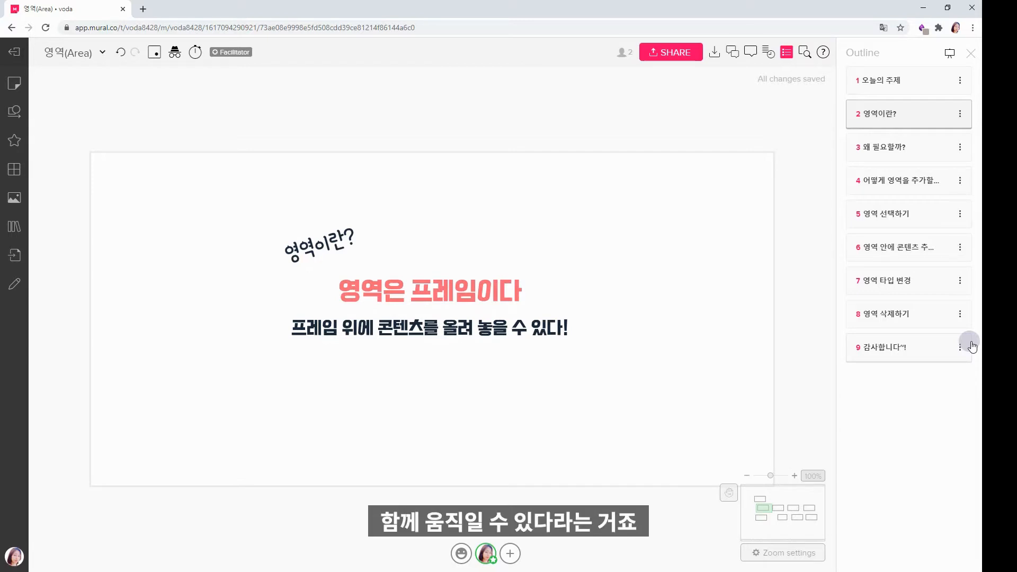
- Review the outline sections "영역이란?" and "왜 필요할까?", ending on the section about adding areas
click(922, 147)
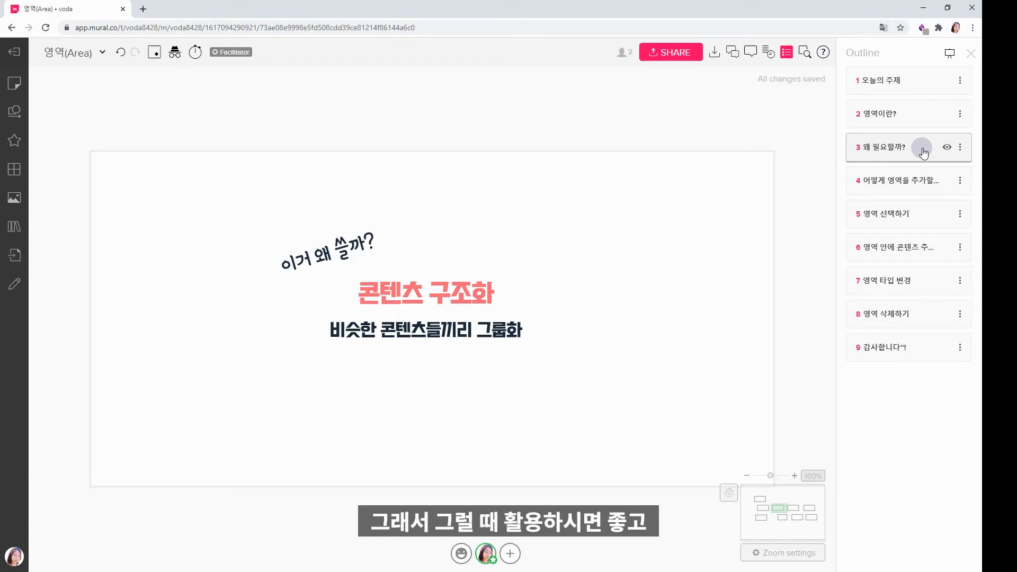
click(863, 113)
click(885, 80)
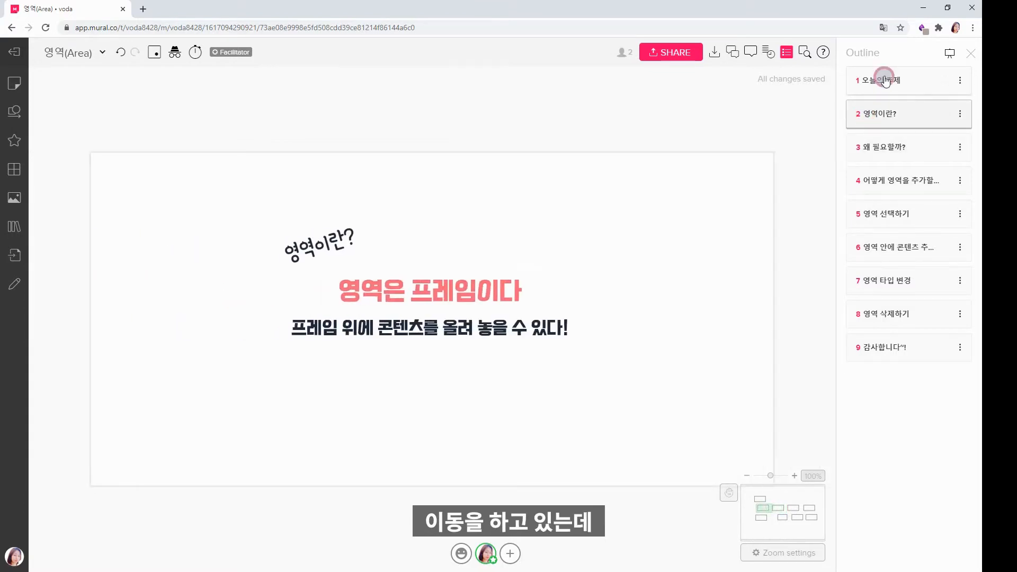
click(888, 115)
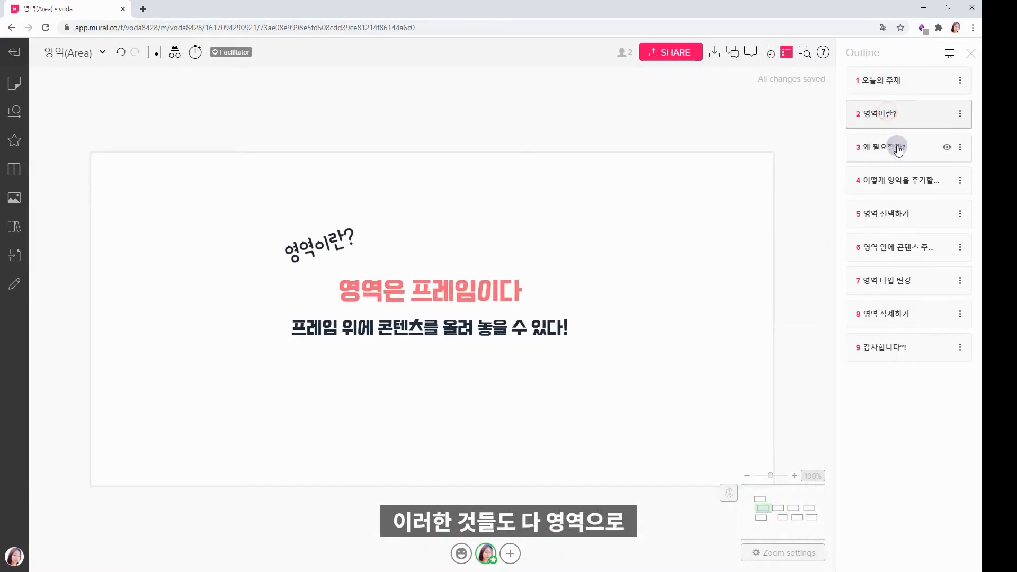
click(896, 146)
click(893, 183)
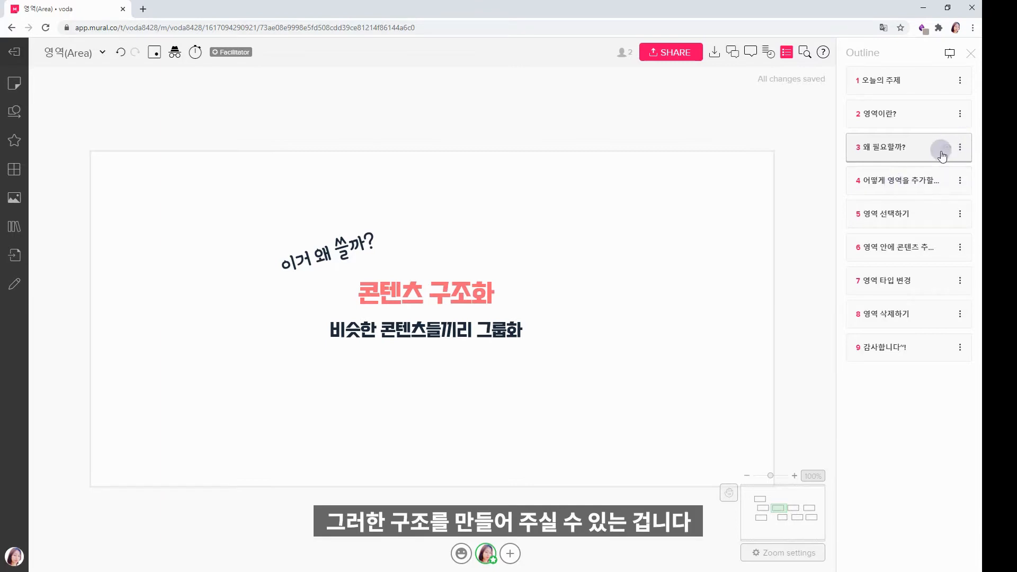
click(897, 178)
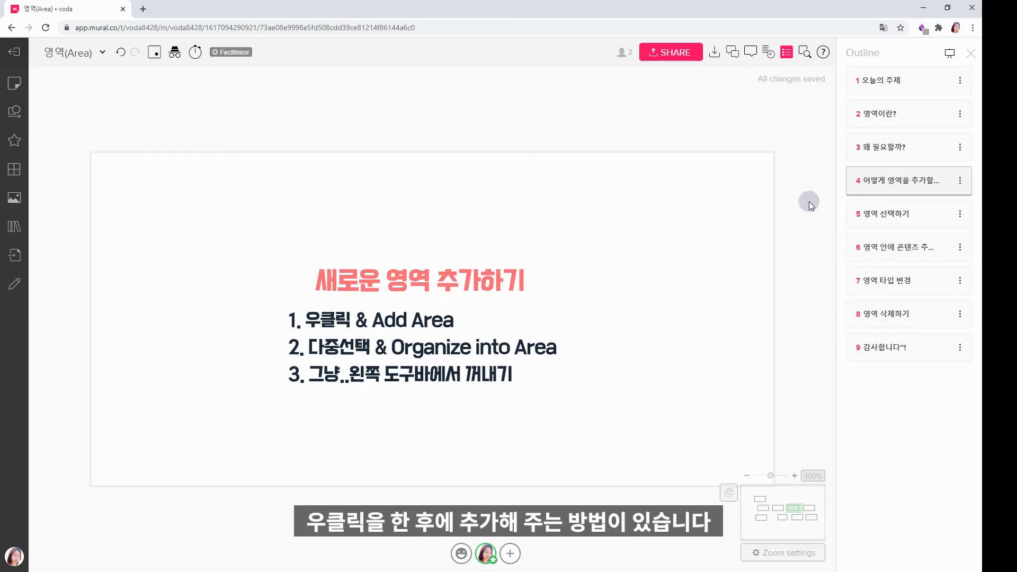
- Add a new untitled area on the empty canvas above the section about adding areas
drag(815, 252, 586, 247)
drag(668, 142, 583, 252)
drag(213, 141, 485, 258)
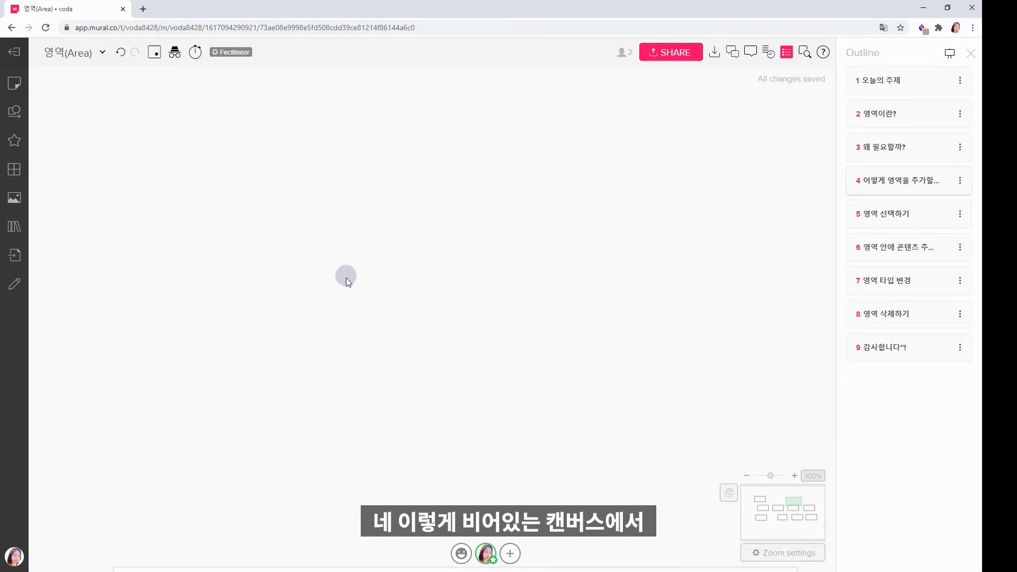
right_click(279, 166)
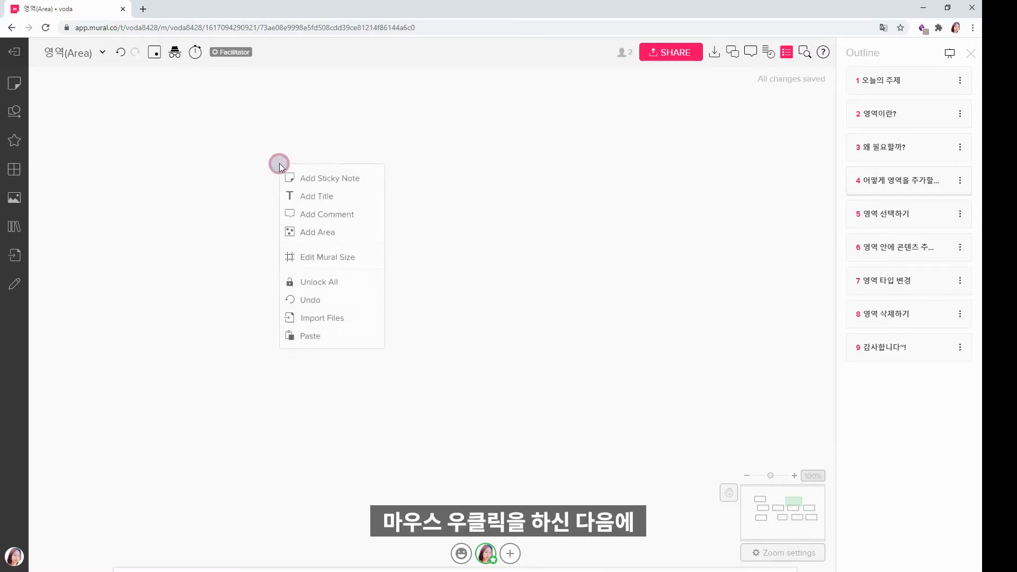
click(343, 234)
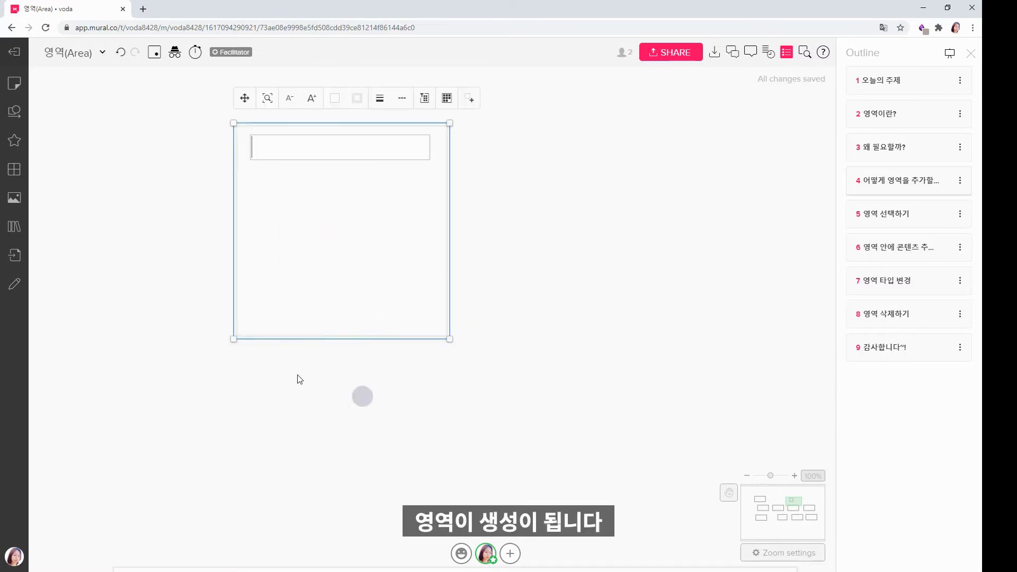
click(574, 254)
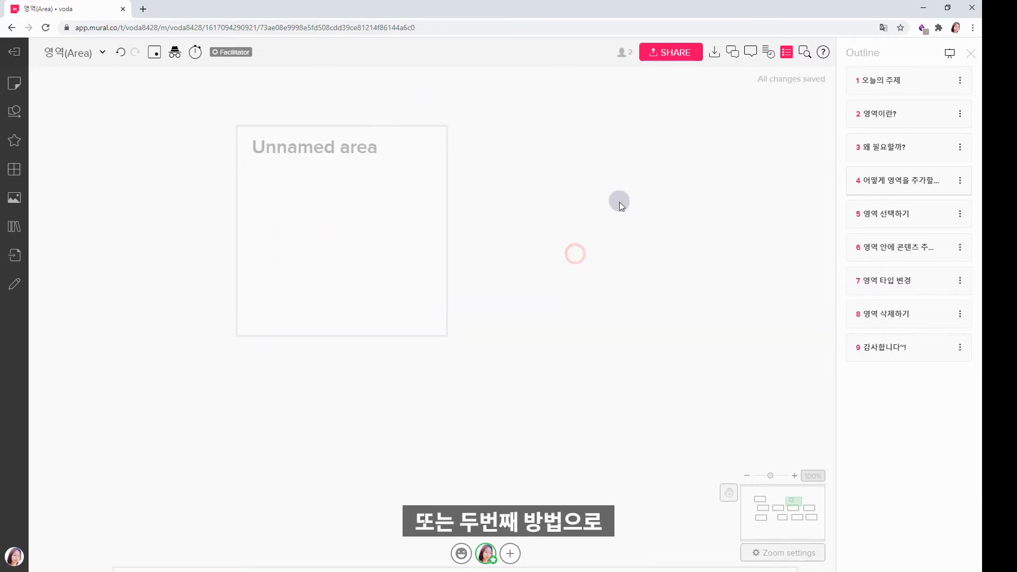
- Place three blank yellow sticky notes on the empty canvas beside the new area
drag(557, 212, 473, 222)
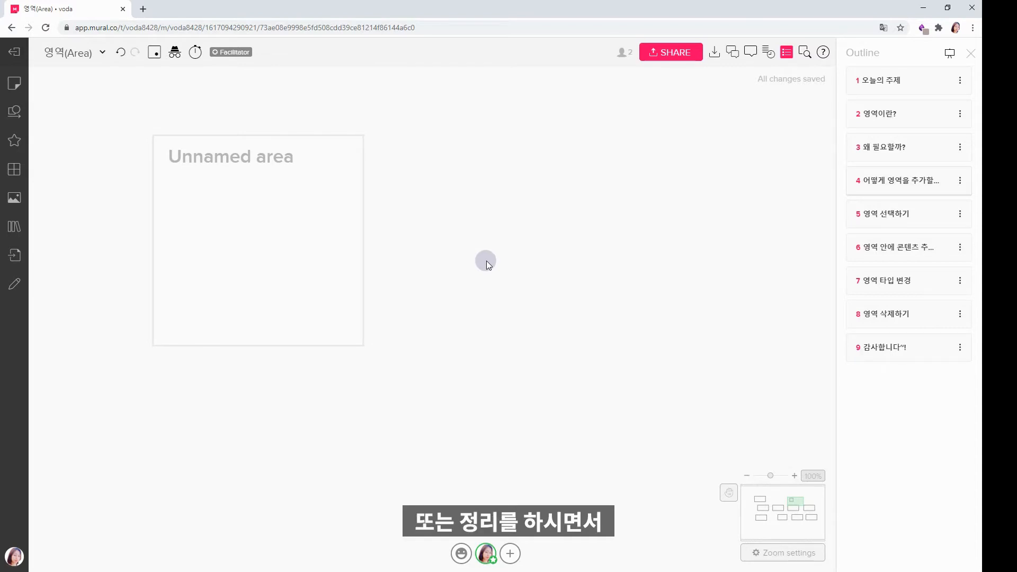
double_click(450, 170)
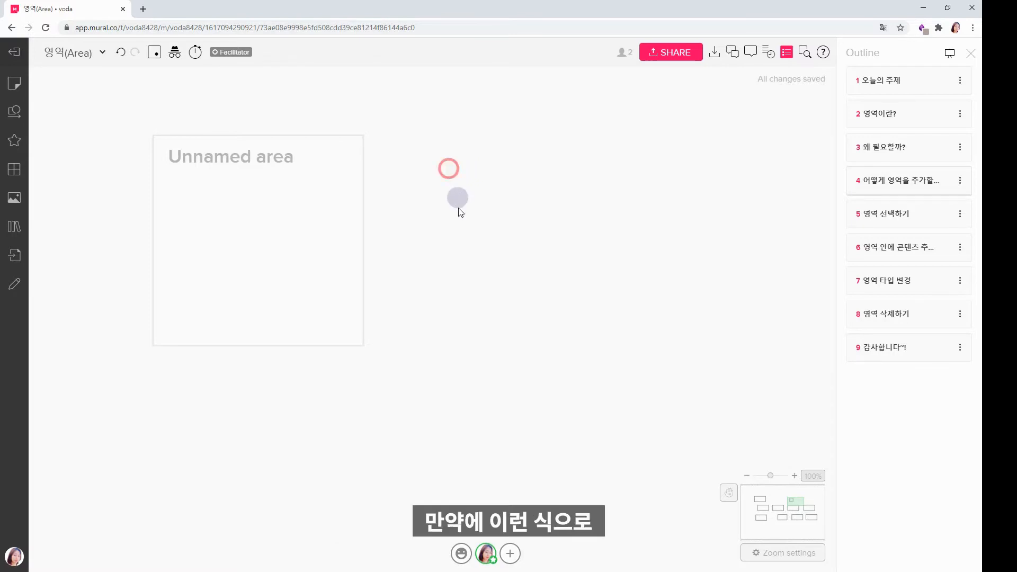
double_click(461, 269)
double_click(543, 164)
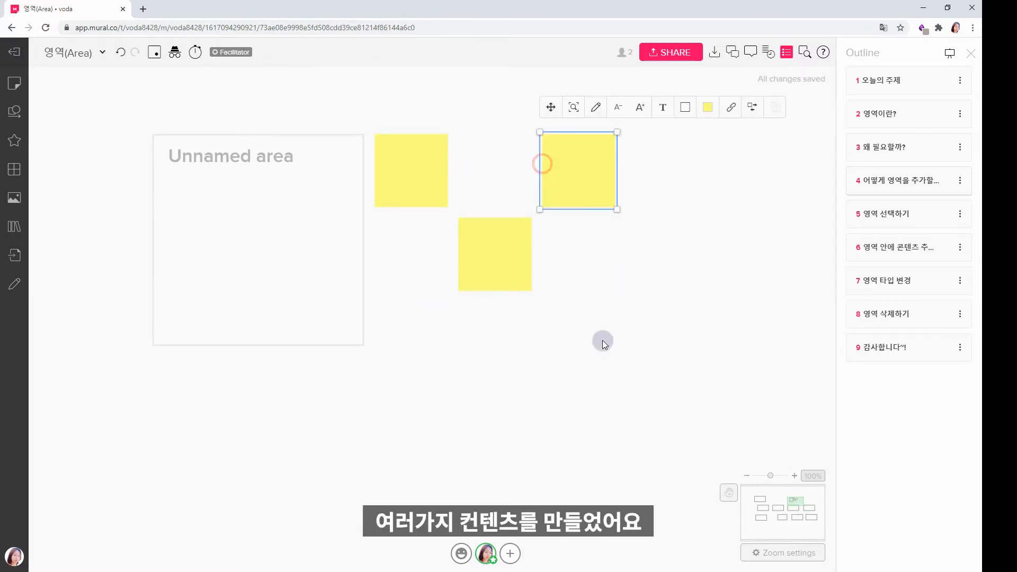
- Organize the three sticky notes into a new area and move it slightly away from the first area
drag(579, 333, 431, 381)
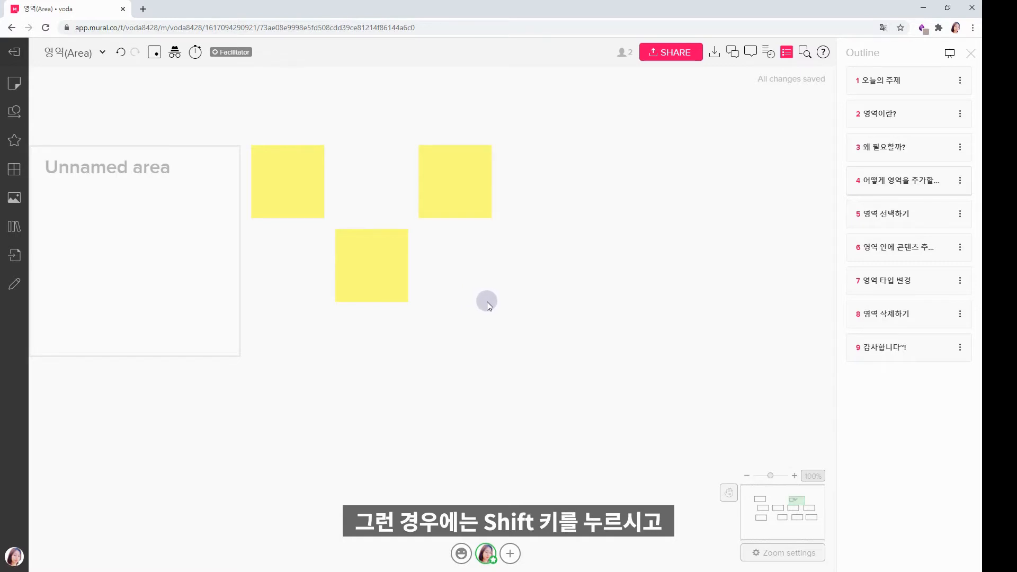
drag(547, 352, 259, 135)
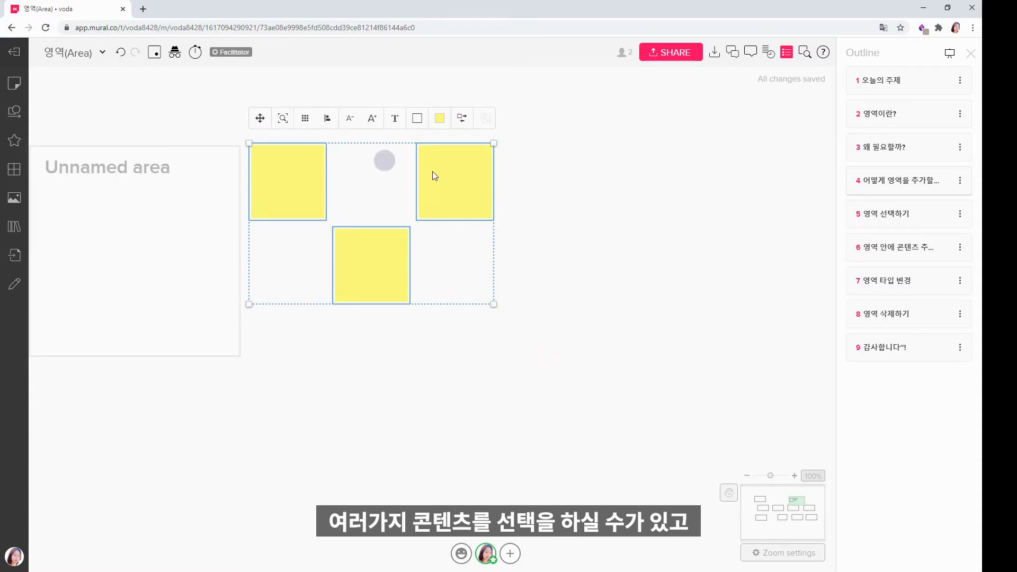
right_click(477, 163)
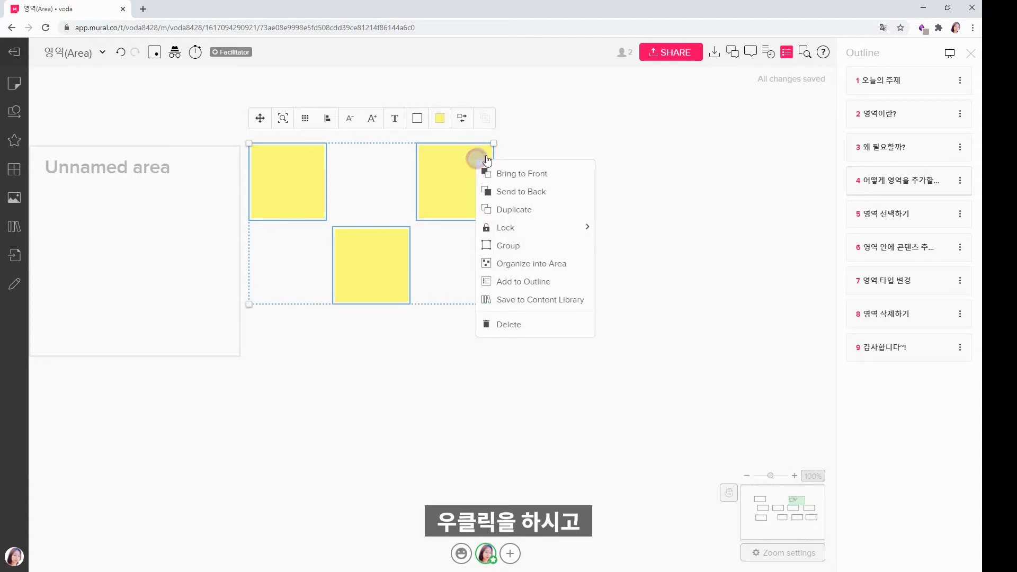
click(575, 264)
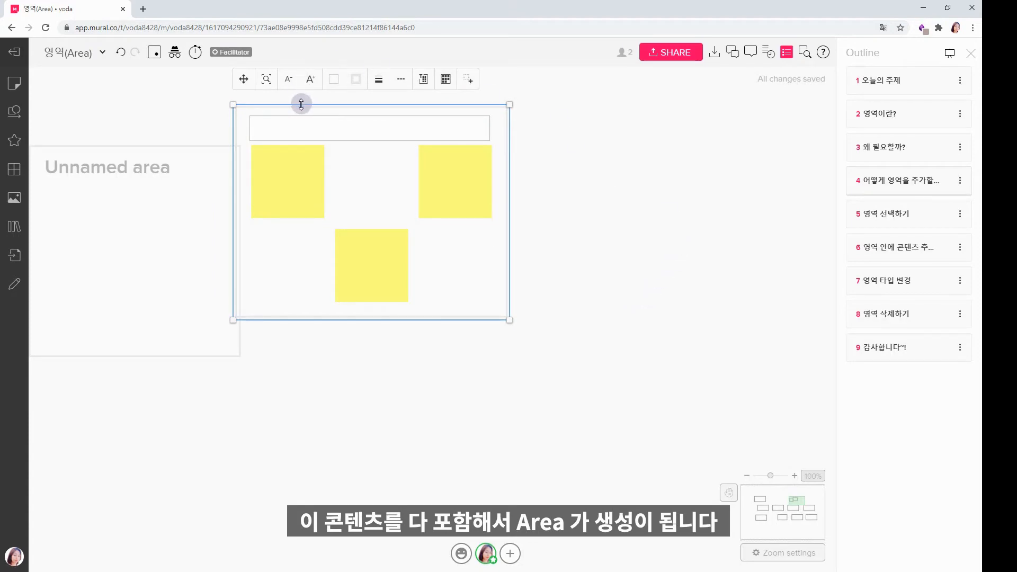
drag(261, 107, 309, 132)
click(333, 445)
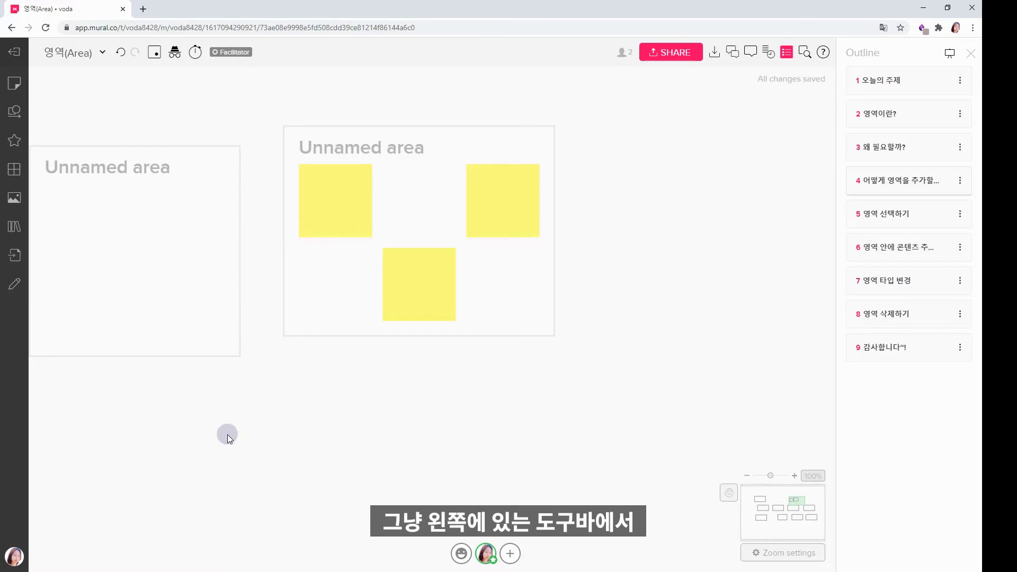
- Insert a Freeform area from the Frameworks layouts and place it beside the area holding the sticky notes
click(15, 169)
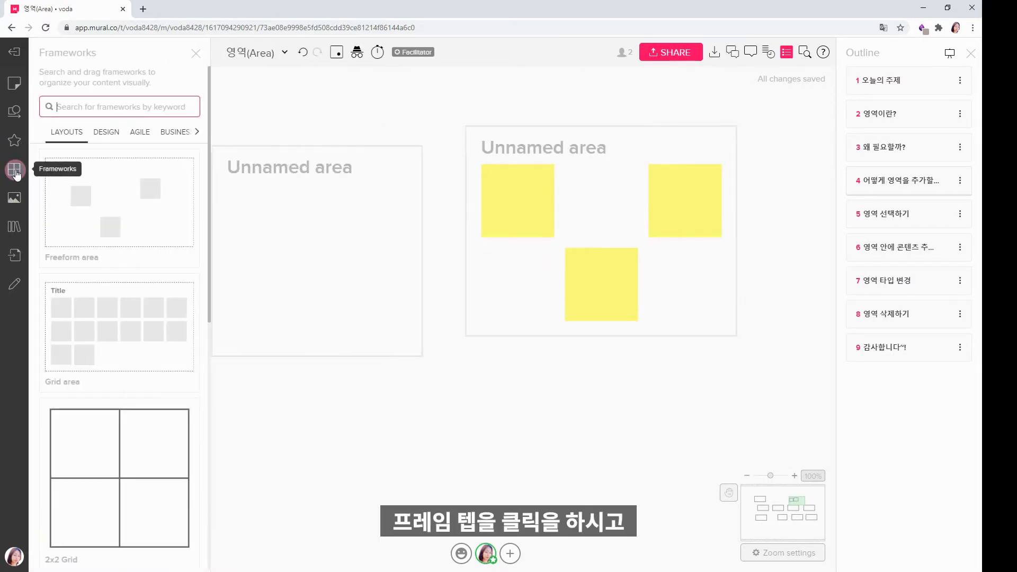
drag(107, 218, 521, 425)
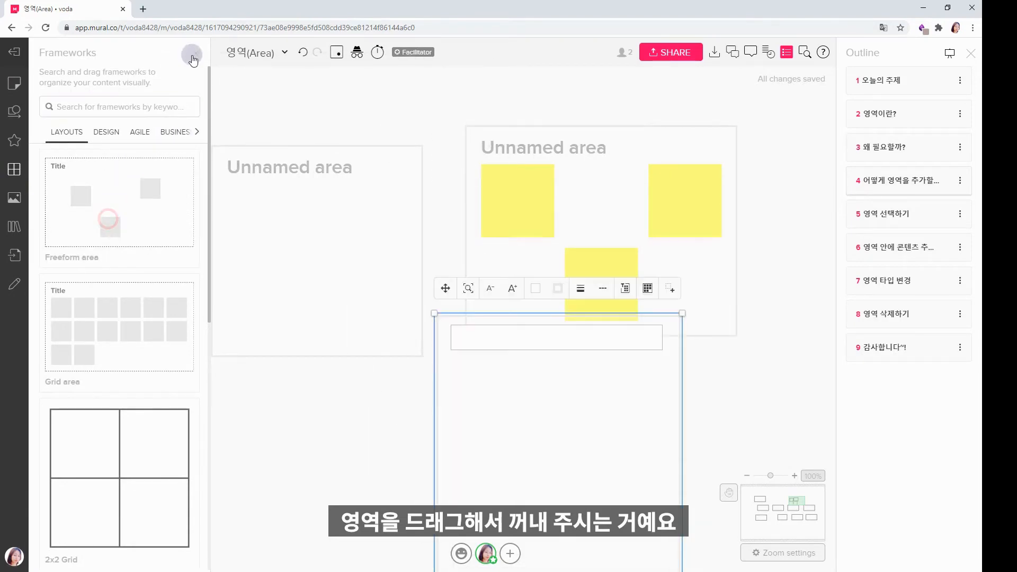
click(196, 53)
drag(161, 476, 125, 409)
drag(252, 346, 576, 256)
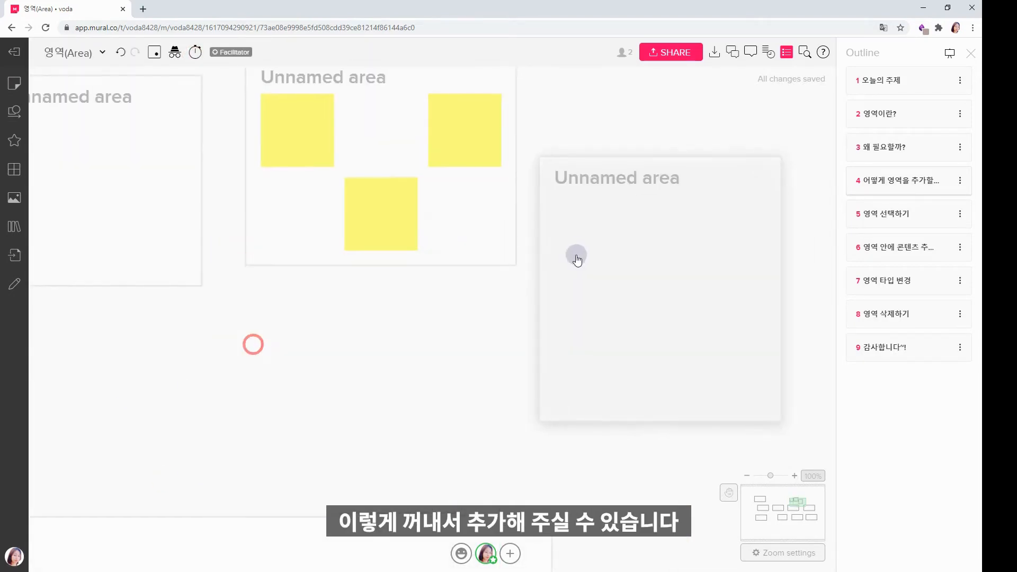
click(319, 325)
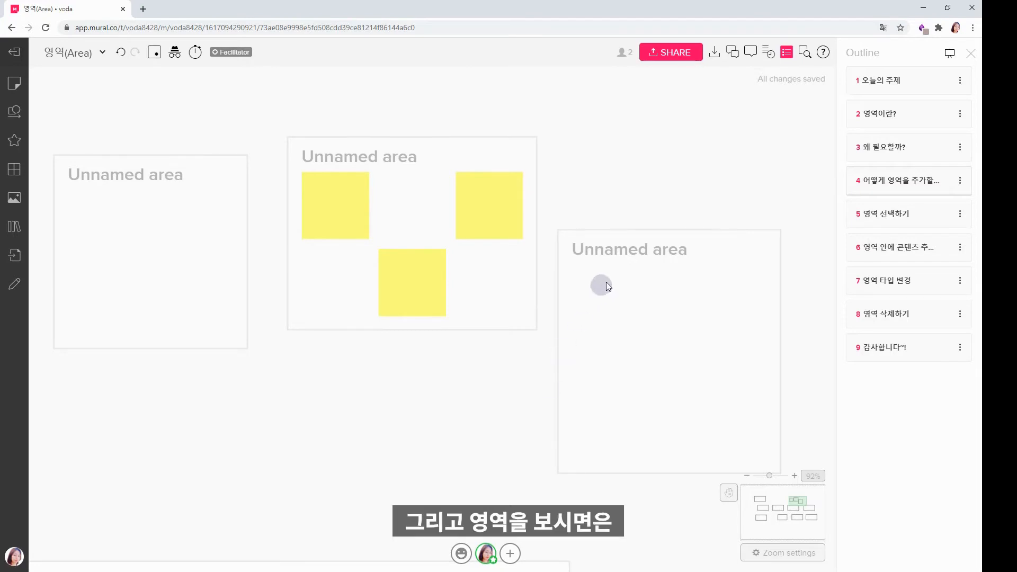
- Title the new freeform area "타이틀" and hide its title
drag(623, 193, 560, 190)
click(596, 246)
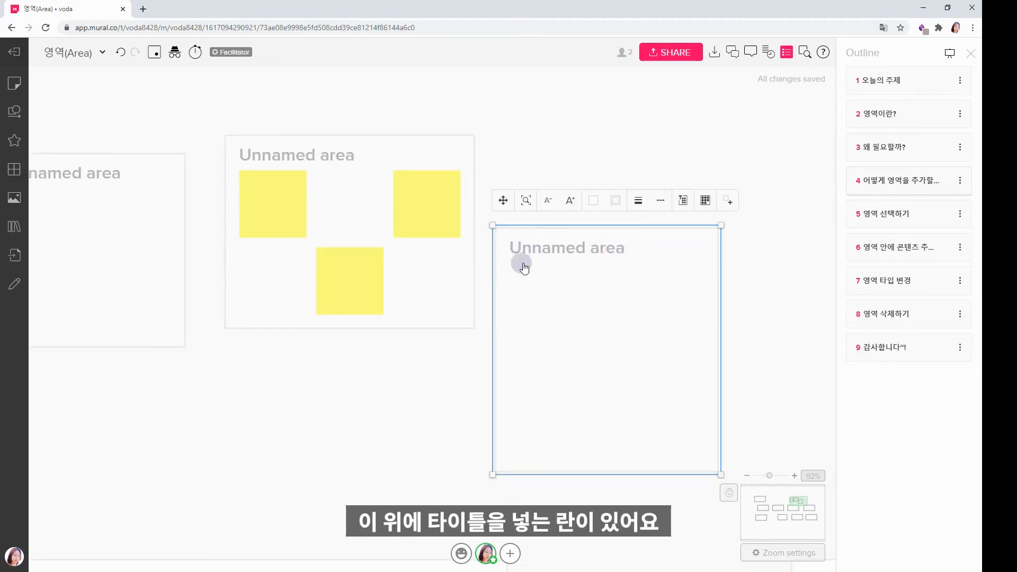
double_click(530, 257)
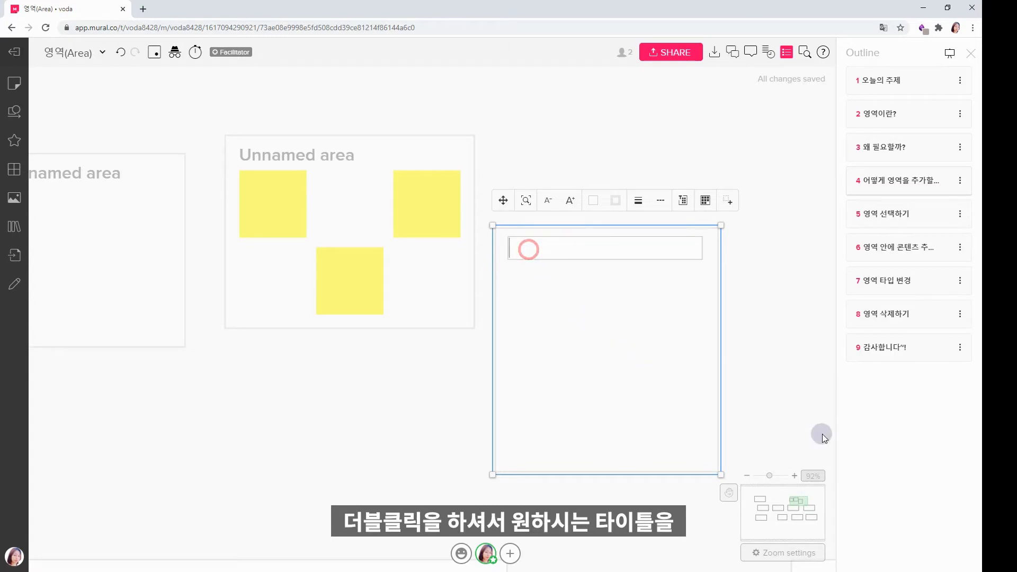
text(타이틀)
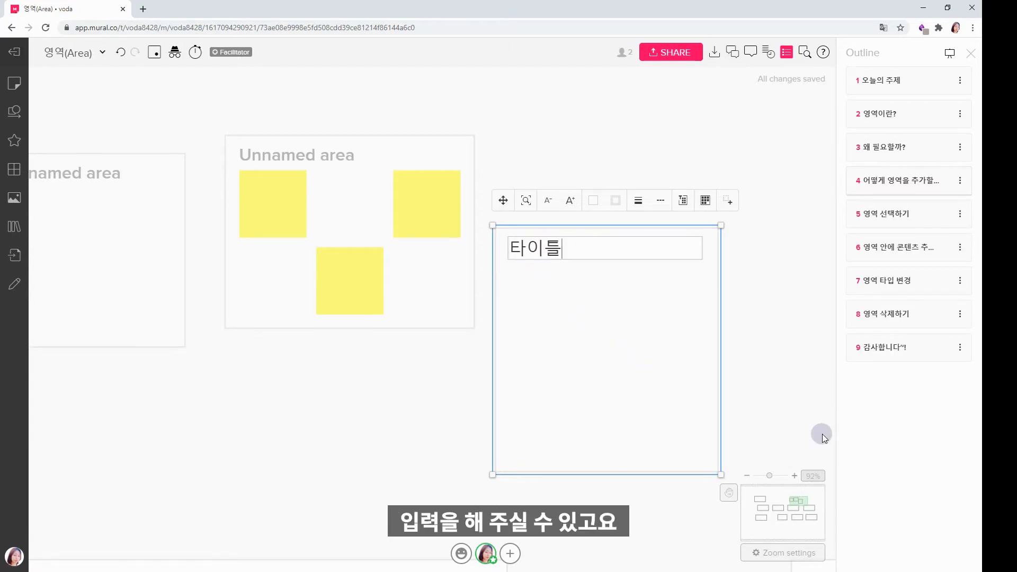
click(761, 316)
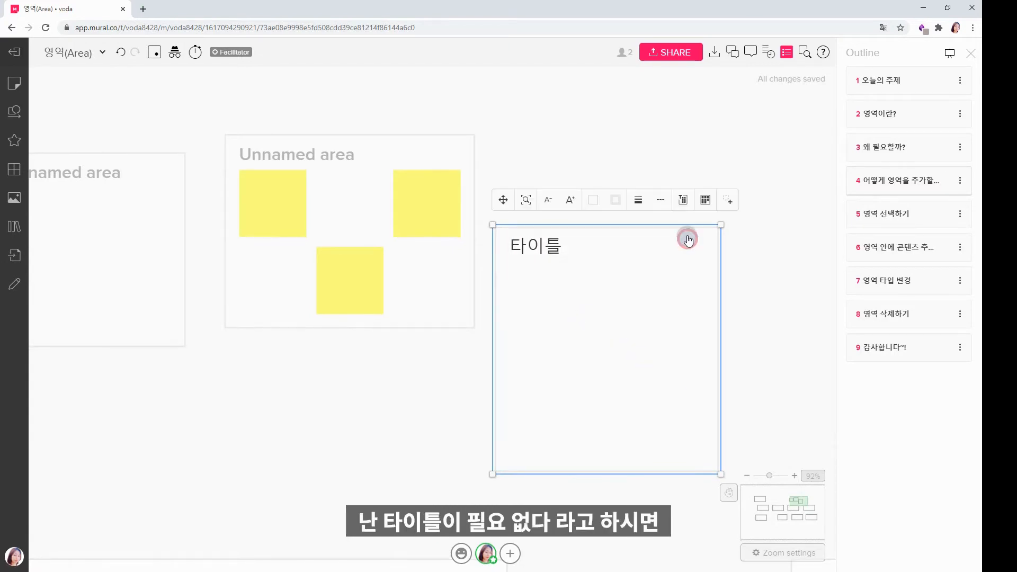
click(684, 200)
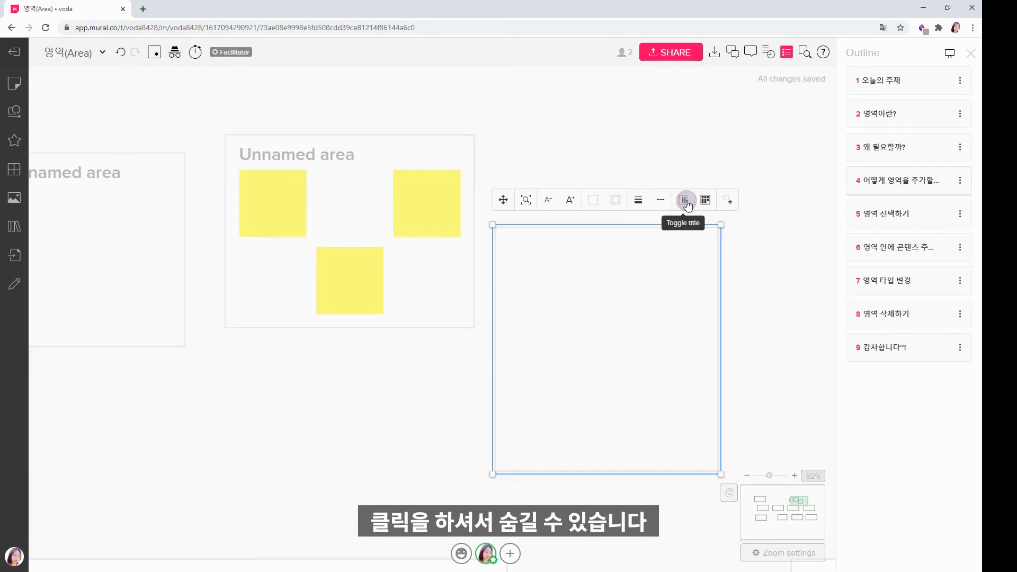
- Go to the outline section "영역 선택하기" and select its area by the border
click(899, 180)
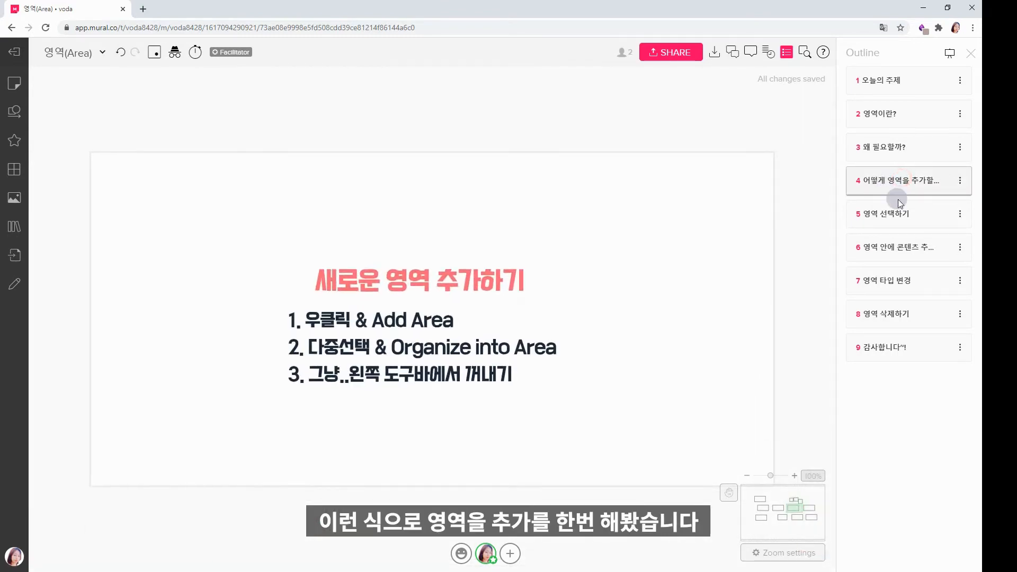
click(932, 224)
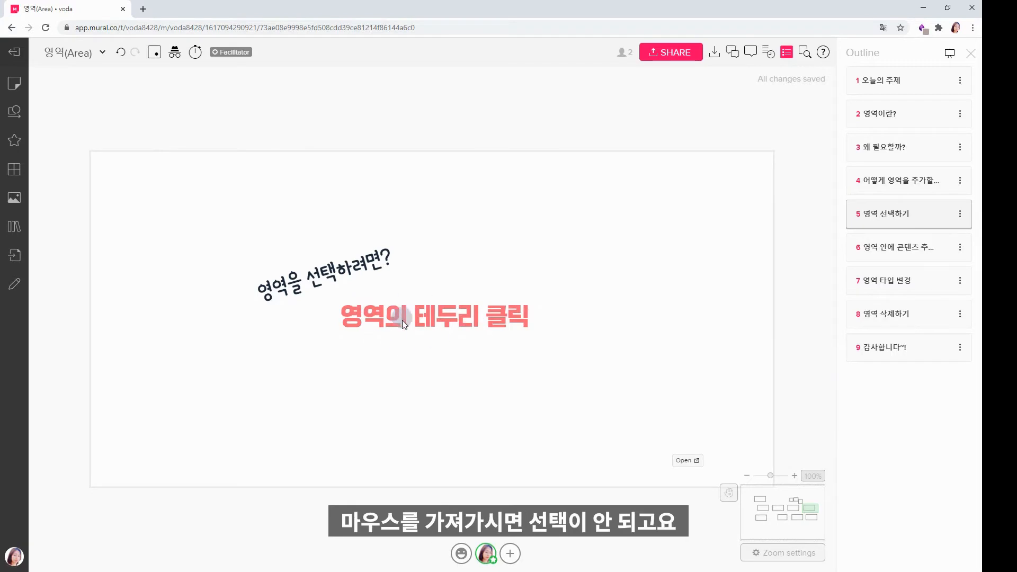
click(288, 342)
click(250, 353)
click(376, 366)
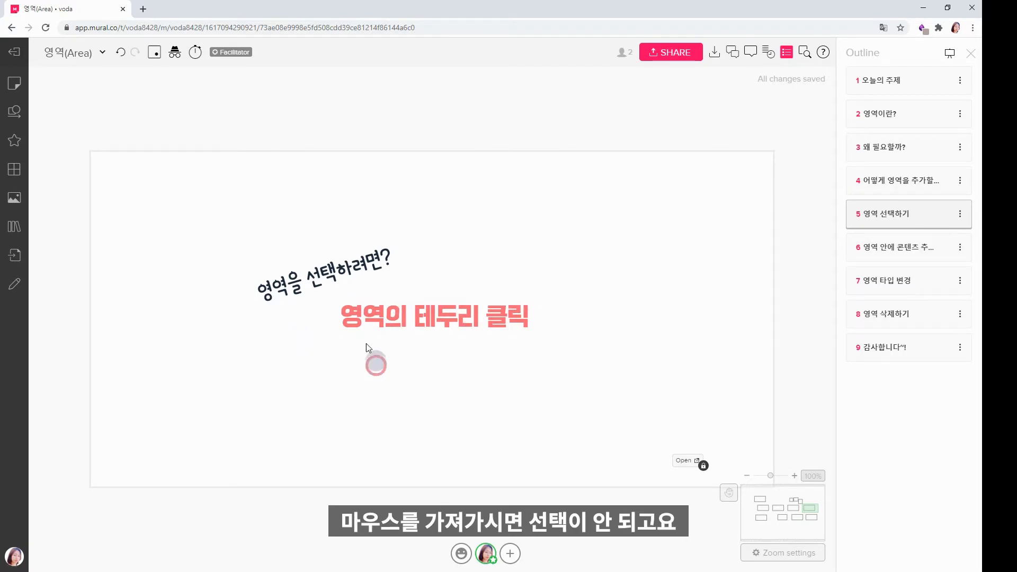
click(352, 152)
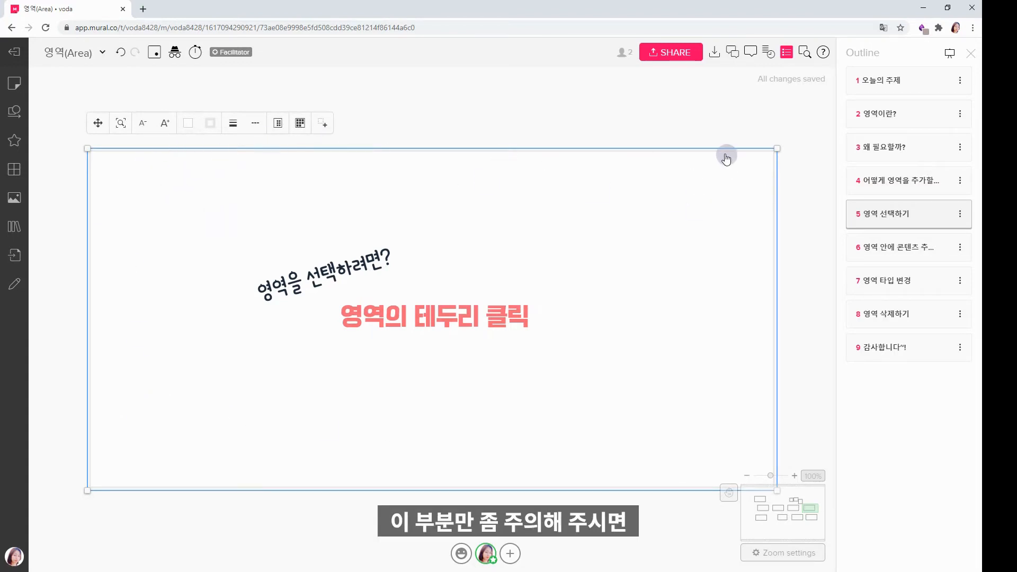
- In the outline section on adding content to an area, place a person icon in the area's upper-left corner
click(952, 258)
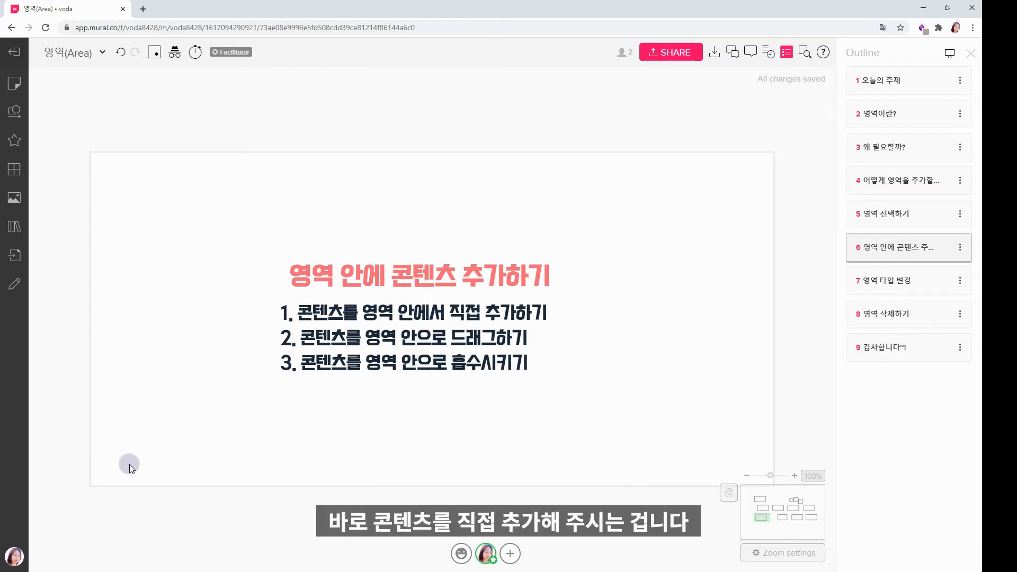
click(142, 156)
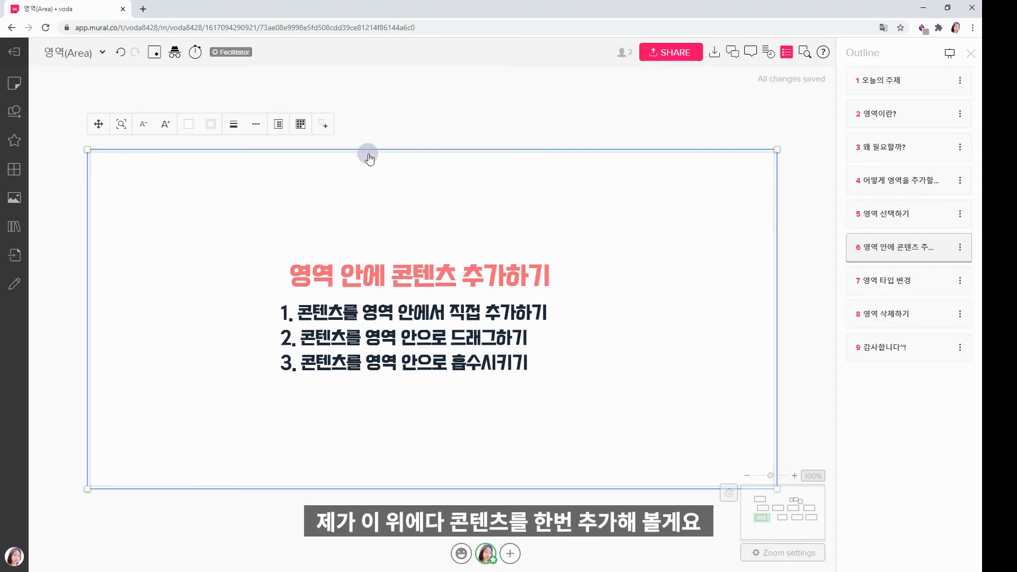
click(14, 141)
drag(140, 182, 444, 300)
drag(404, 258, 362, 229)
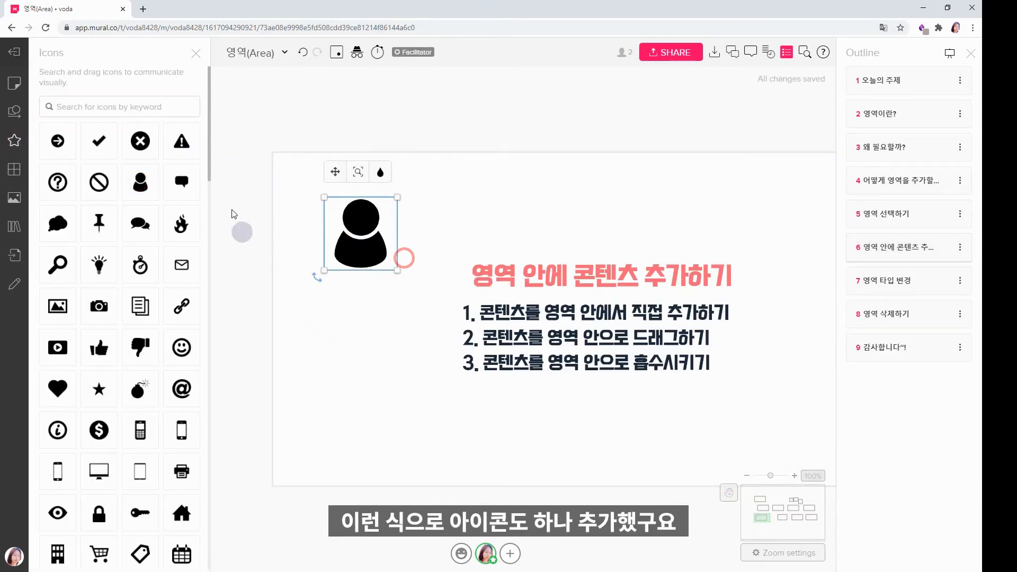
click(196, 53)
- Add a blank yellow sticky note inside the area, beside the list of methods for adding content
click(669, 299)
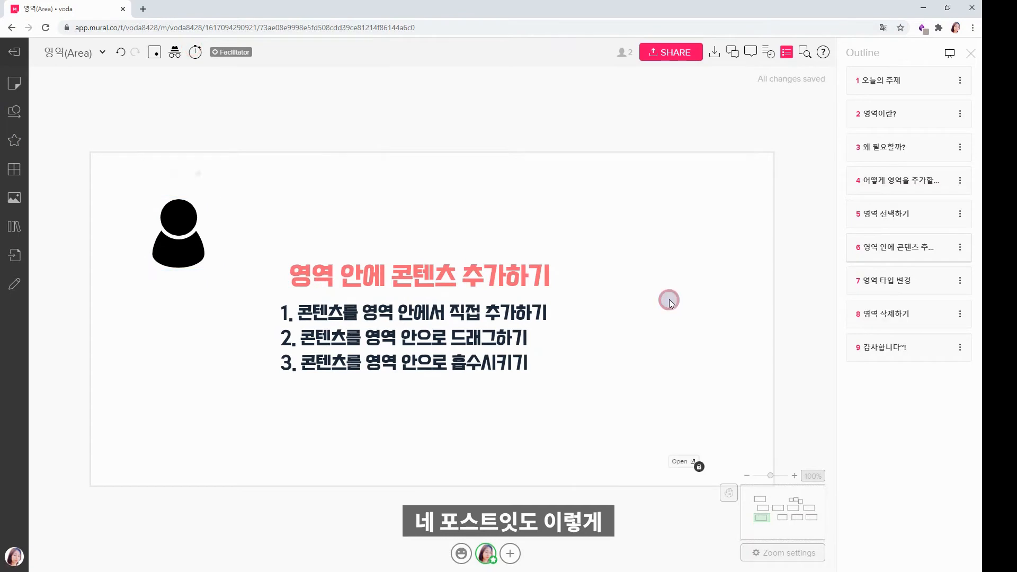
double_click(669, 300)
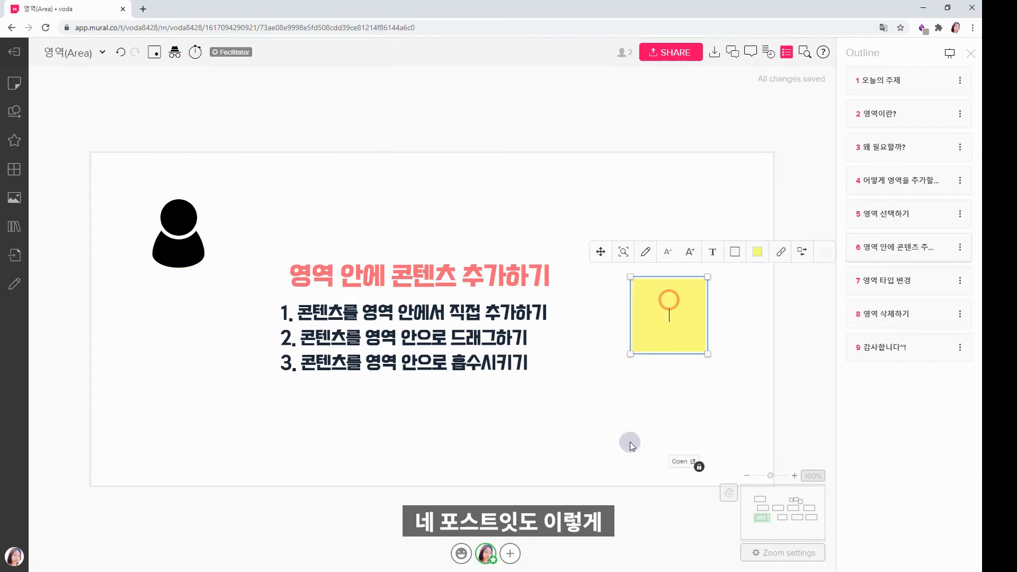
- Select the area by its border and move it slightly together with the icon and sticky note inside
click(640, 400)
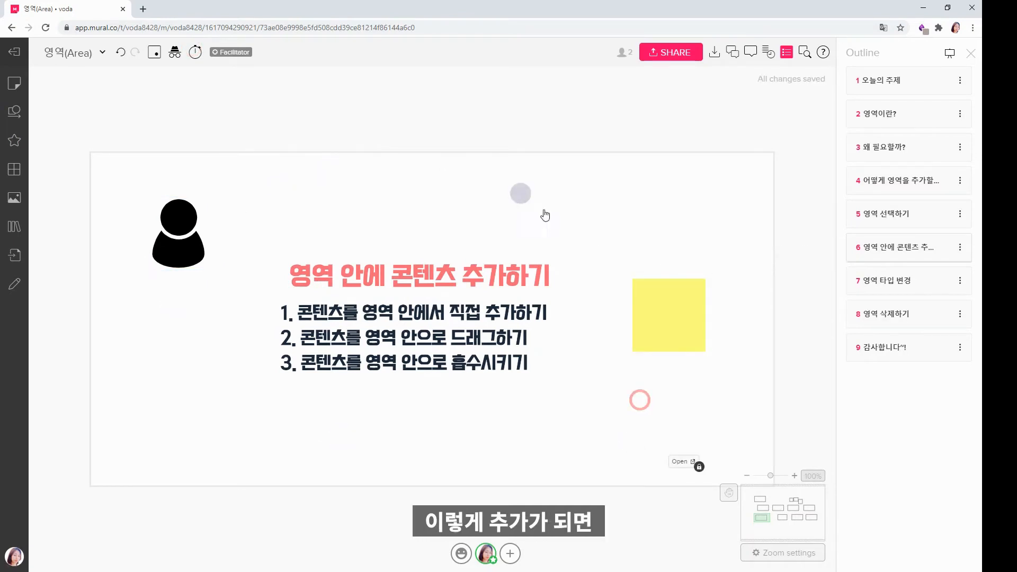
click(257, 159)
drag(286, 156, 270, 179)
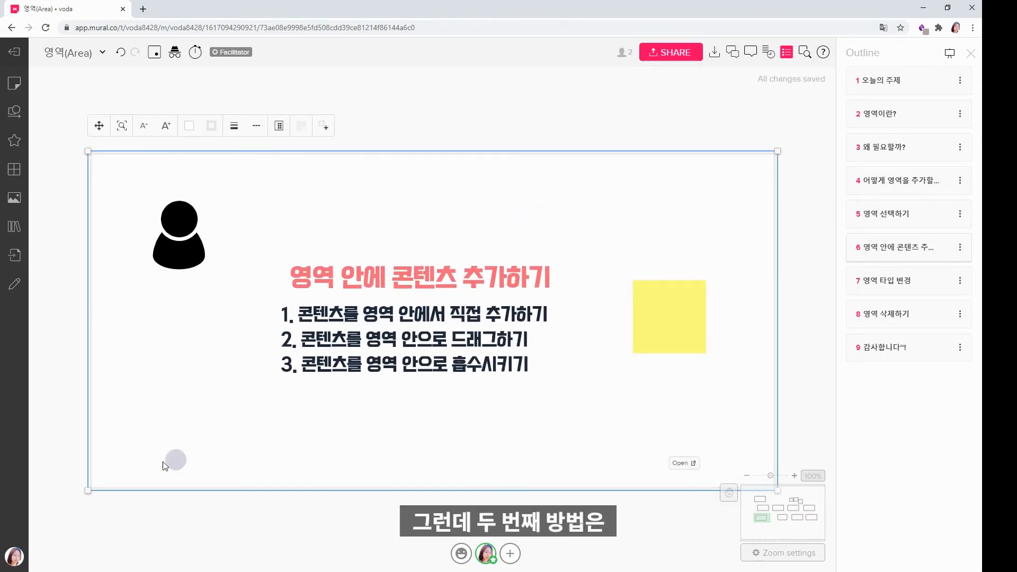
- Add a blank yellow sticky note on the empty canvas outside the area, to its left
scroll(370, 419, down, 2)
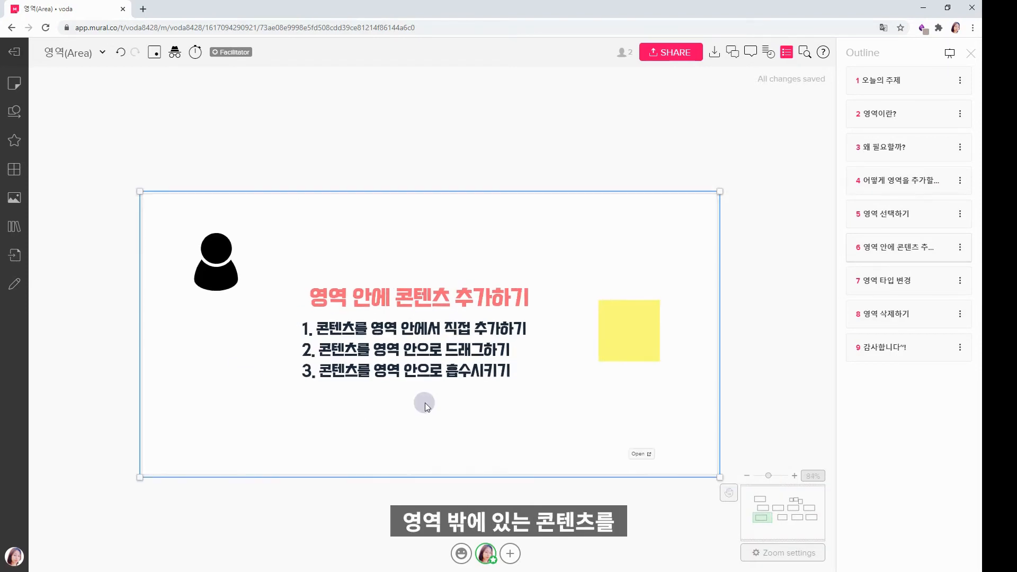
drag(106, 380, 174, 334)
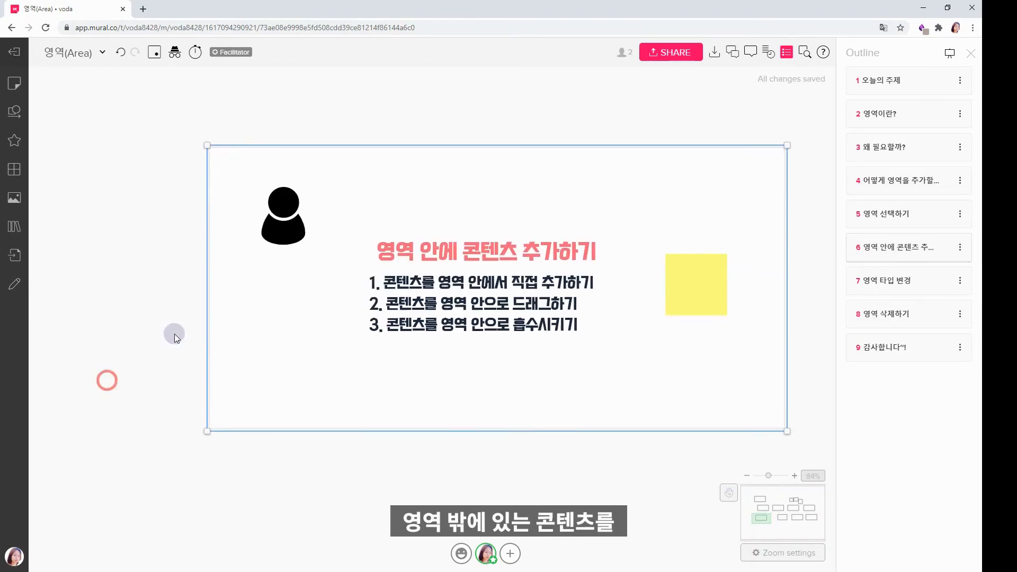
click(97, 283)
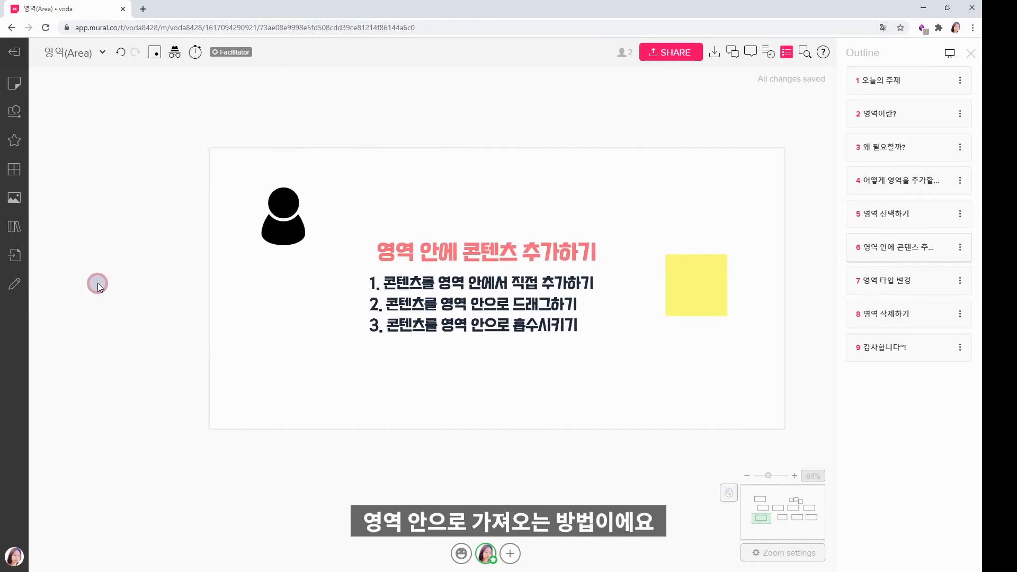
double_click(73, 254)
click(105, 369)
click(78, 256)
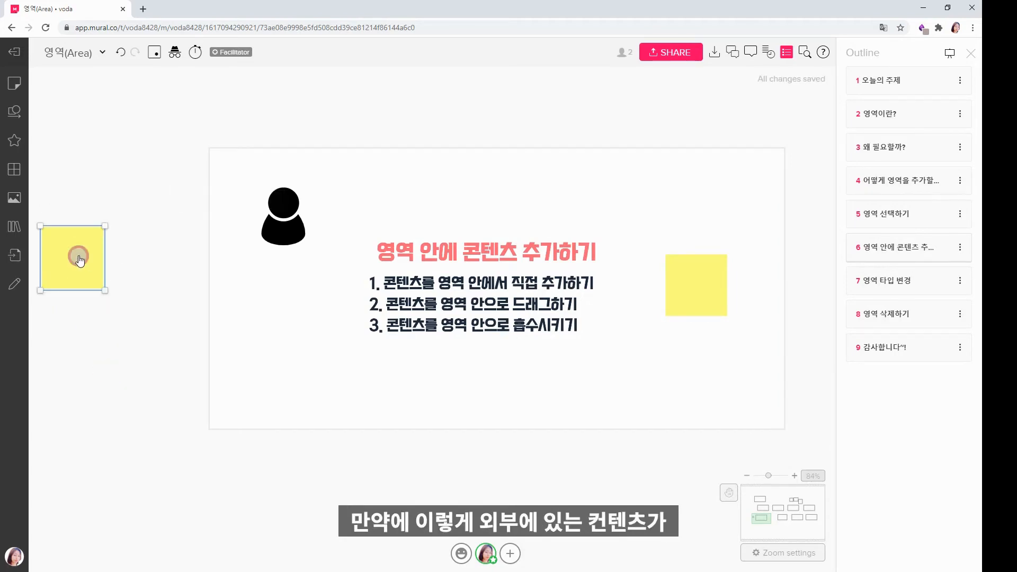
- Move the outside sticky note into the area below the person icon, and shift the area slightly with its content
drag(58, 257, 269, 313)
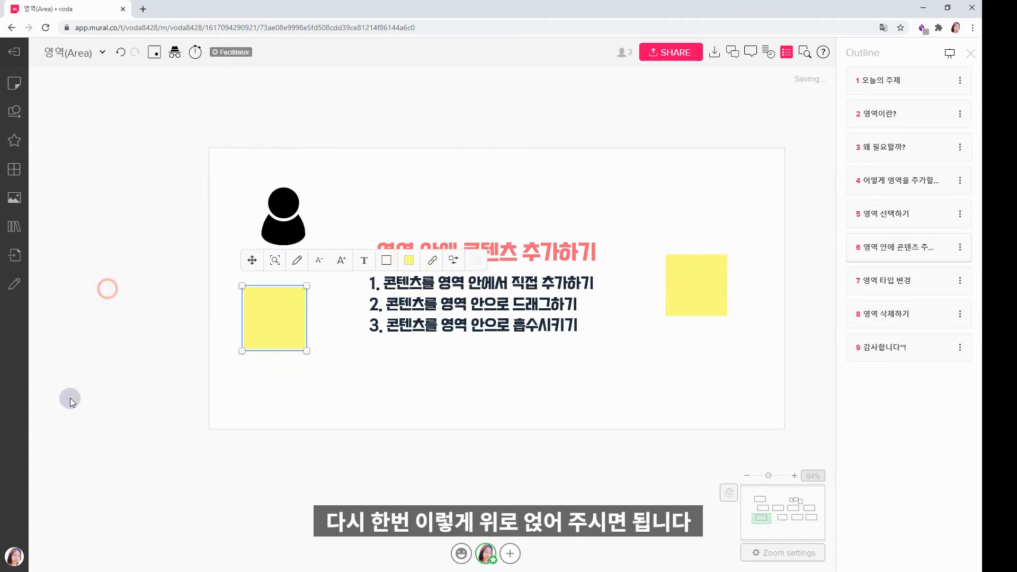
mouse_move(337, 151)
mouse_down()
mouse_move(295, 139)
mouse_move(334, 149)
mouse_up()
click(135, 239)
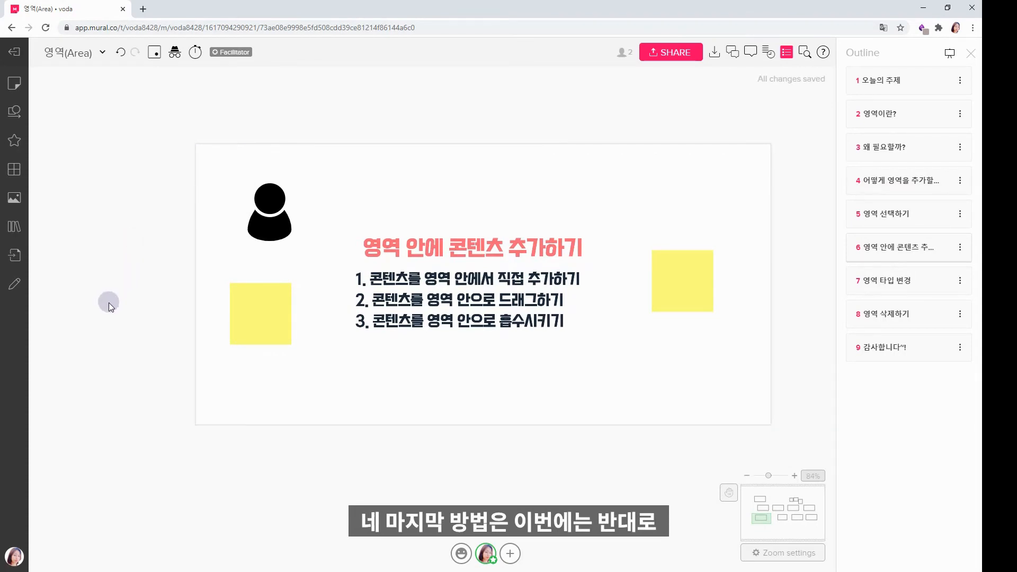
- Add another blank yellow sticky note on the canvas to the left of the area
drag(109, 306, 193, 318)
double_click(115, 252)
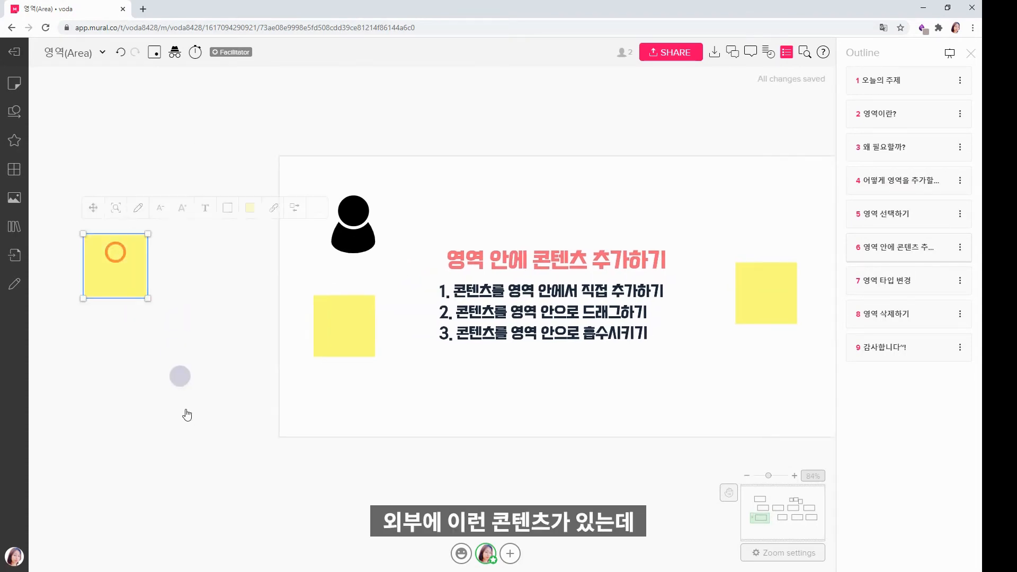
click(172, 411)
drag(162, 361, 208, 386)
- Select the area and move it so that it lies beneath the outside sticky note
click(443, 186)
click(425, 191)
click(418, 183)
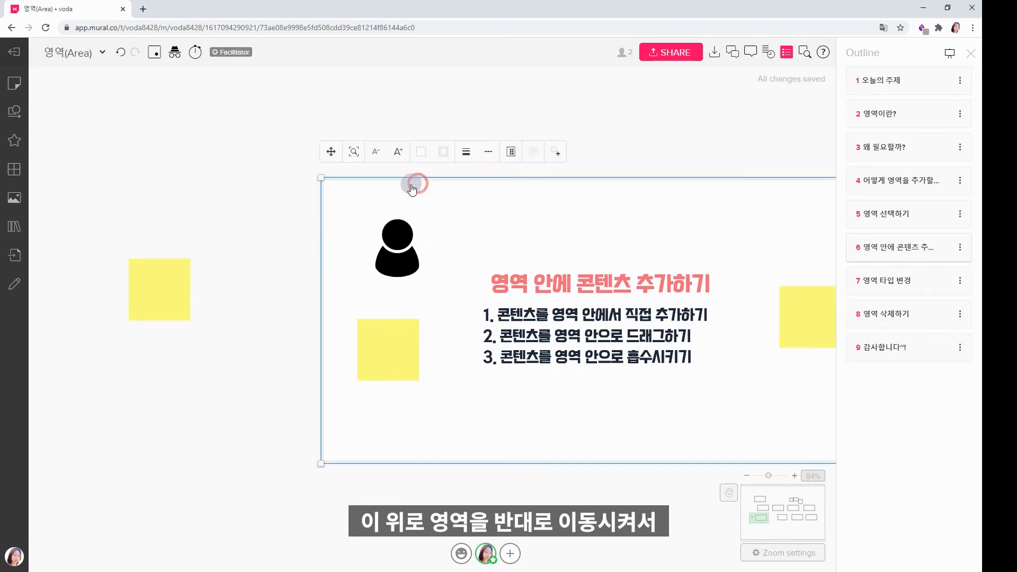
drag(413, 189, 82, 179)
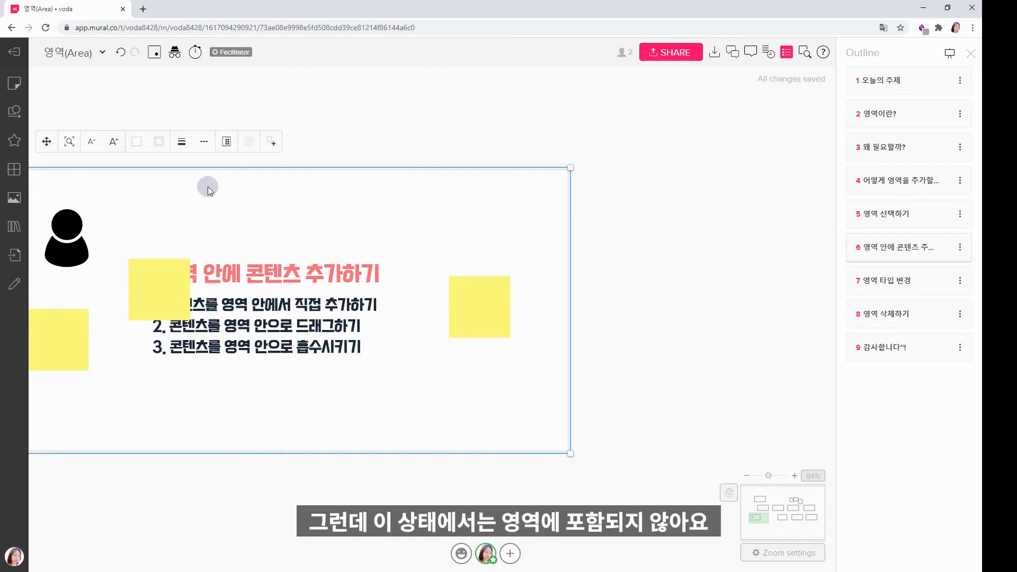
drag(196, 177, 186, 391)
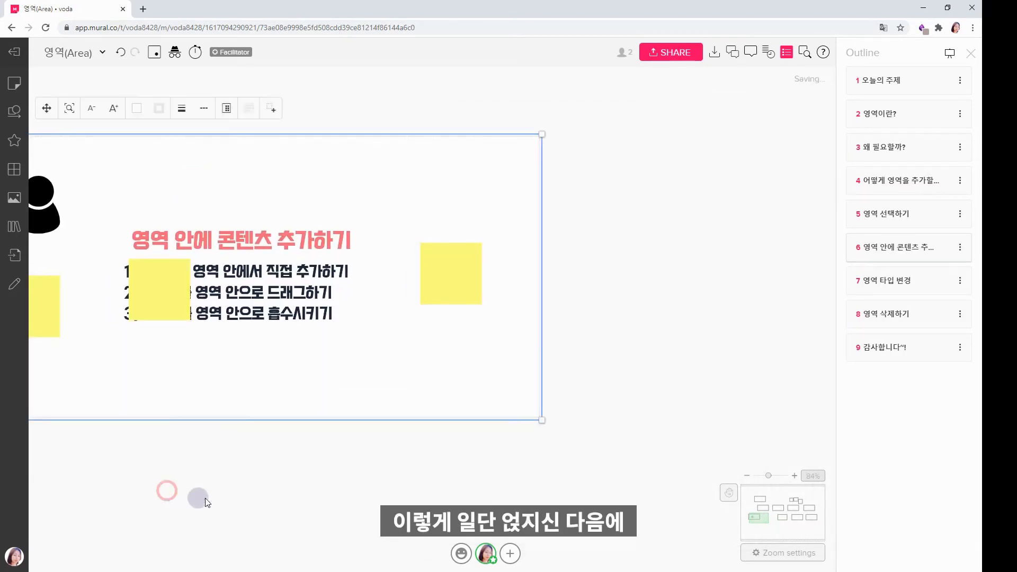
- Absorb the overlapping sticky note into the area, and move the area slightly with all its content
drag(166, 488, 341, 529)
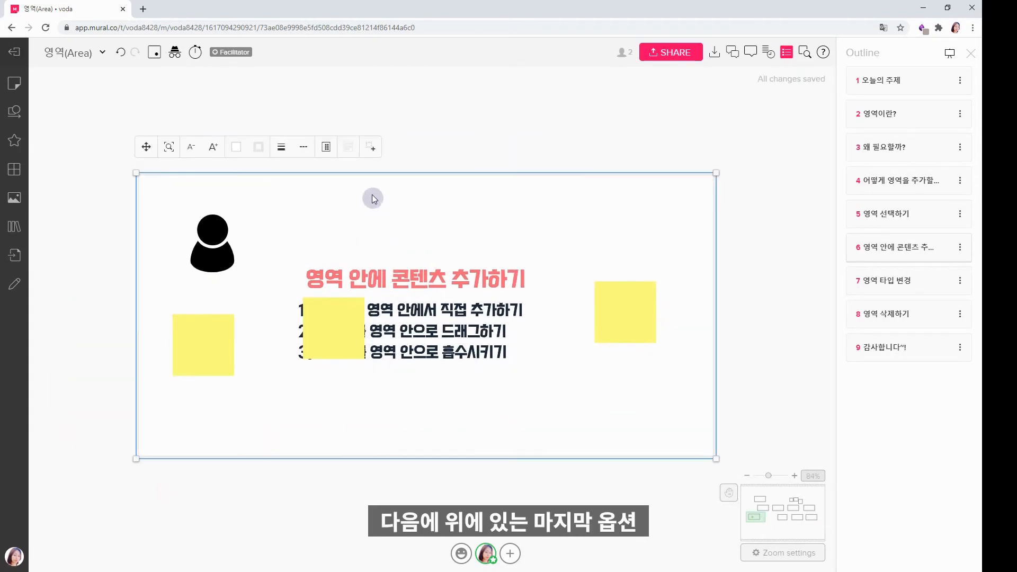
click(371, 148)
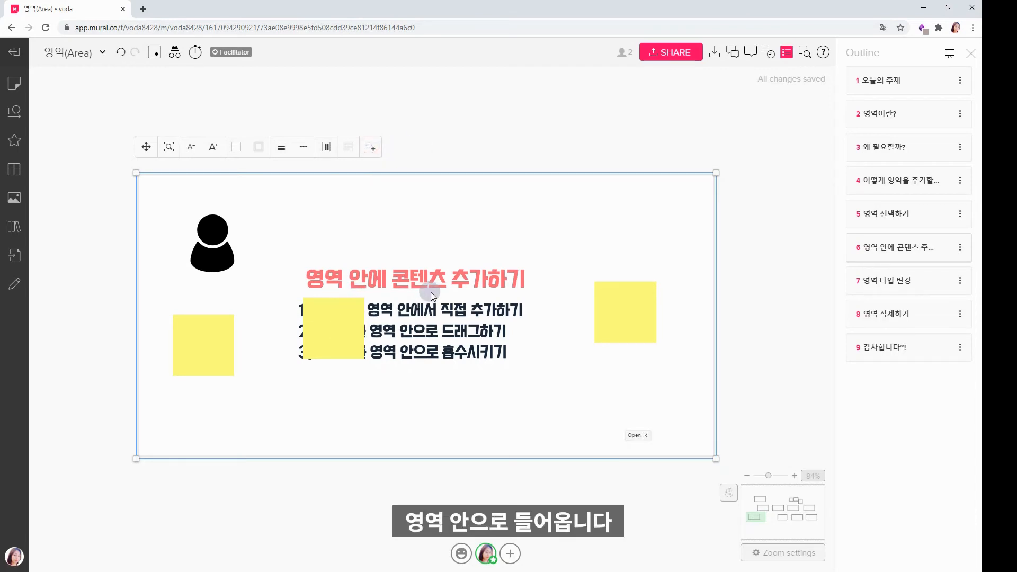
drag(413, 183, 480, 148)
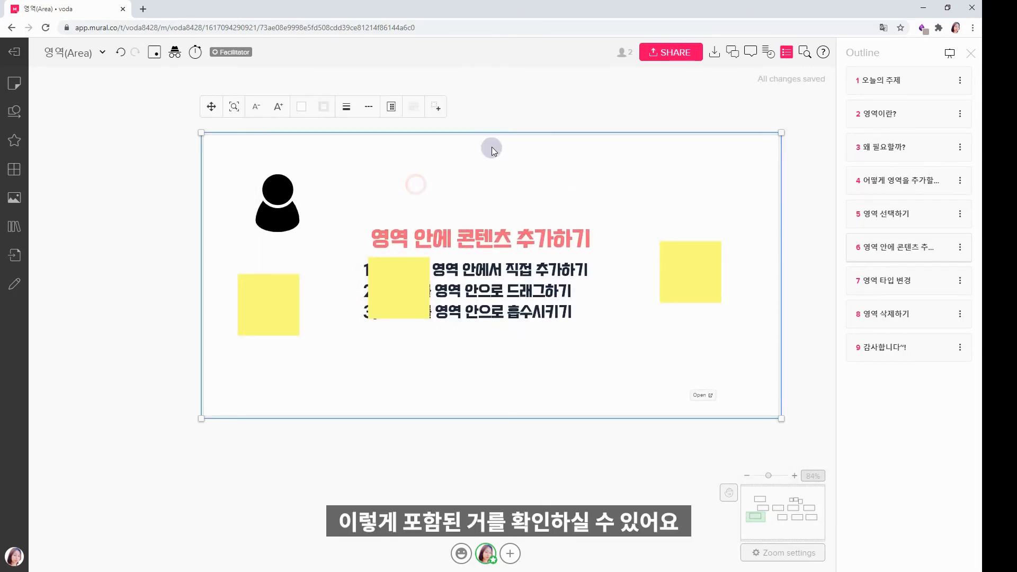
- Delete the three yellow sticky notes inside the area, keeping the person icon
click(404, 291)
key(Delete)
click(699, 277)
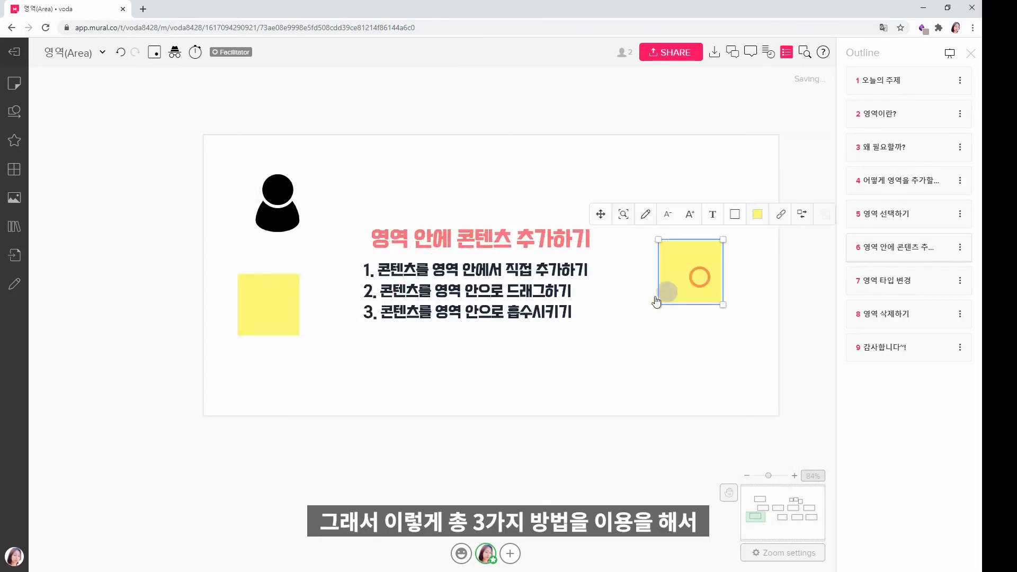
key(Delete)
click(276, 320)
key(Delete)
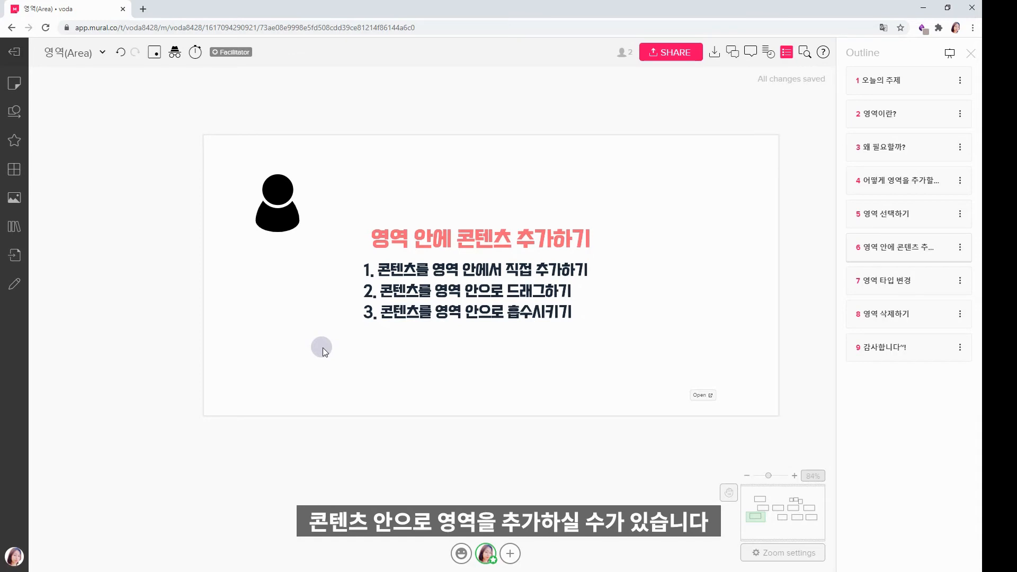
- Go to the outline section "영역 타입 변경" and examine the freeform and grid area frameworks and the area's layout option
click(908, 286)
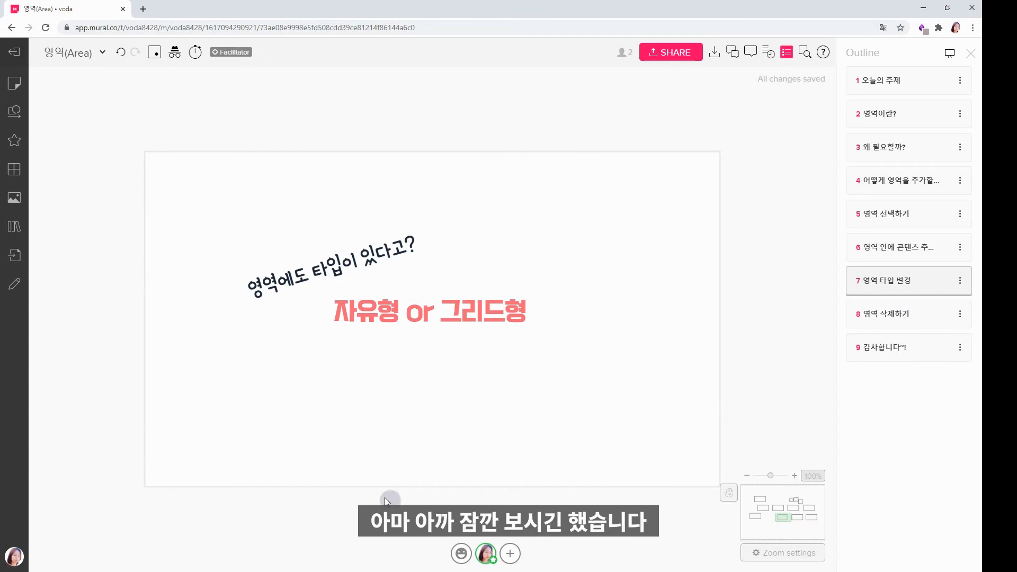
click(15, 171)
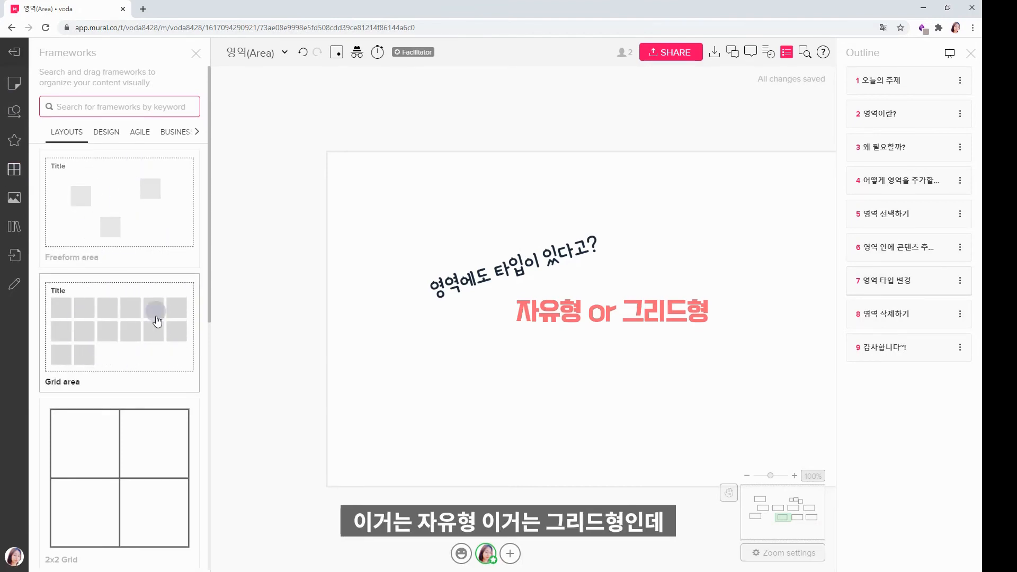
click(196, 54)
click(159, 152)
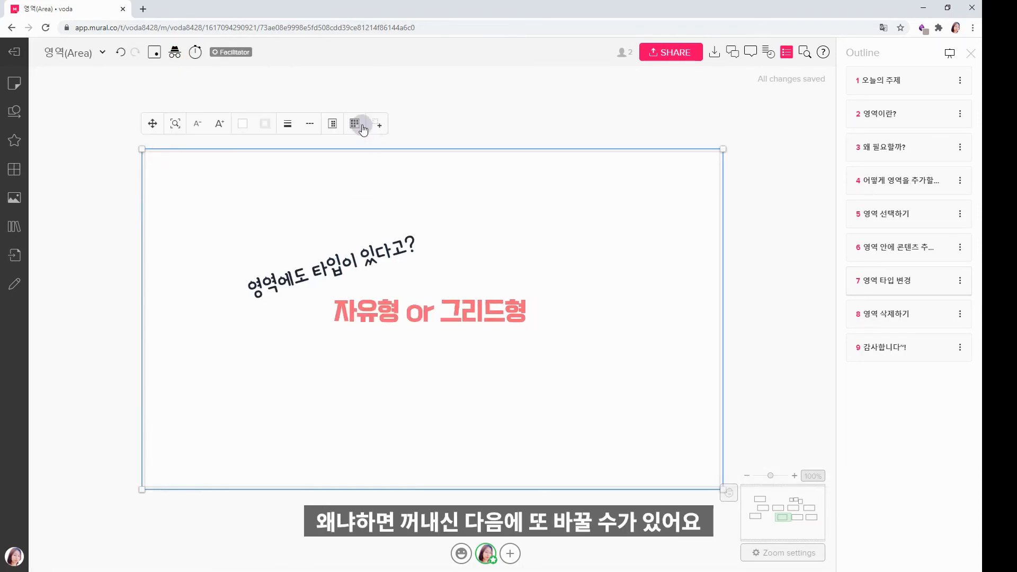
click(753, 226)
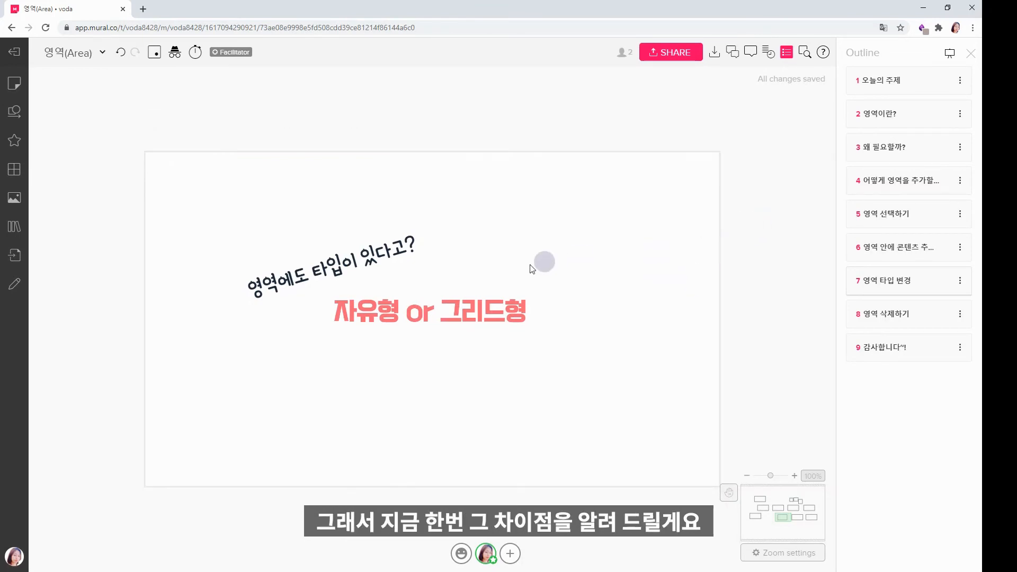
- Add three blank yellow sticky notes inside the area: above the heading, at its lower left and at its lower right
double_click(502, 207)
double_click(249, 358)
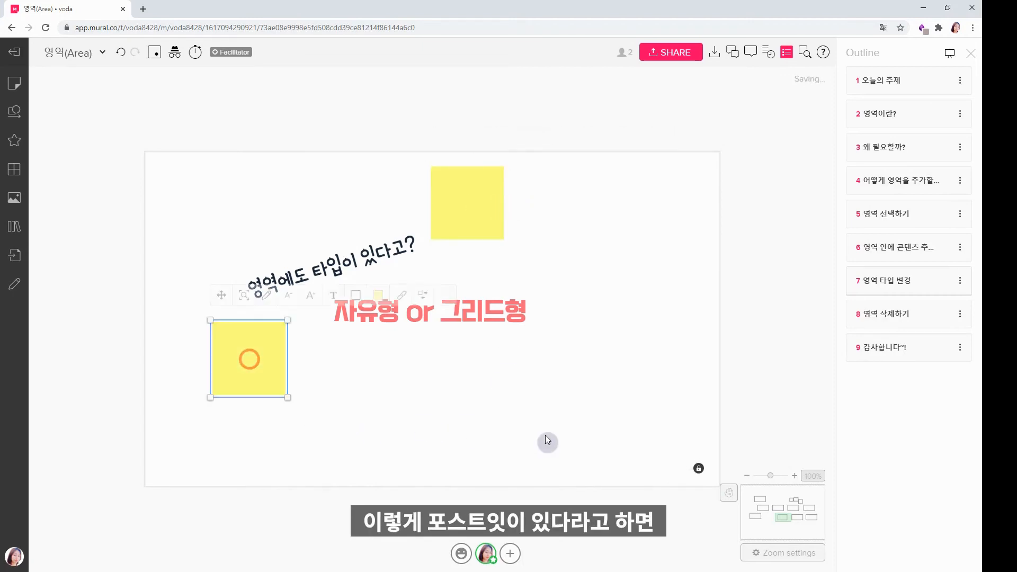
double_click(510, 410)
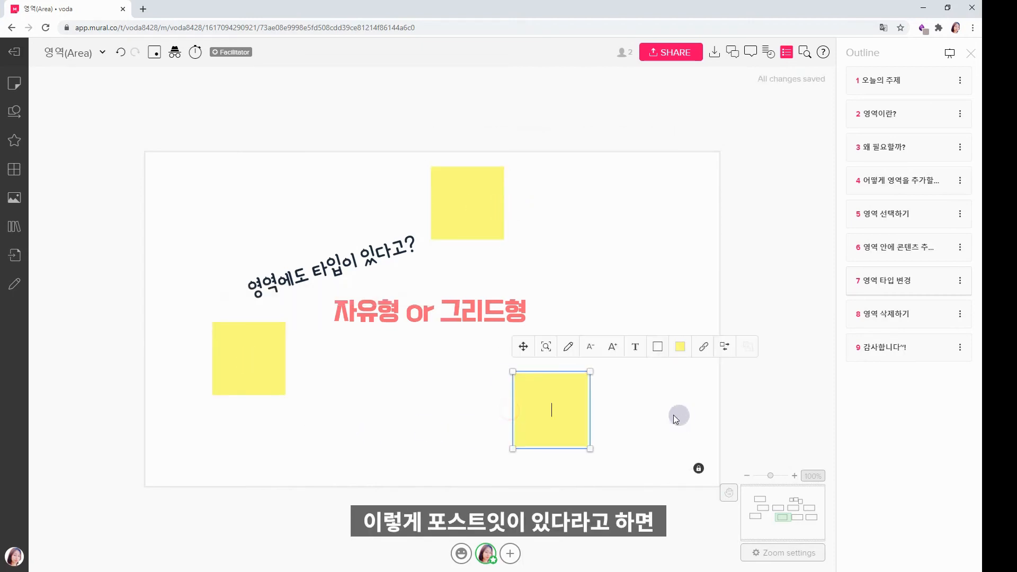
- Rearrange the three sticky notes freely: one right of the heading, one at the lower left and one below the heading
drag(252, 349, 622, 228)
drag(456, 201, 236, 353)
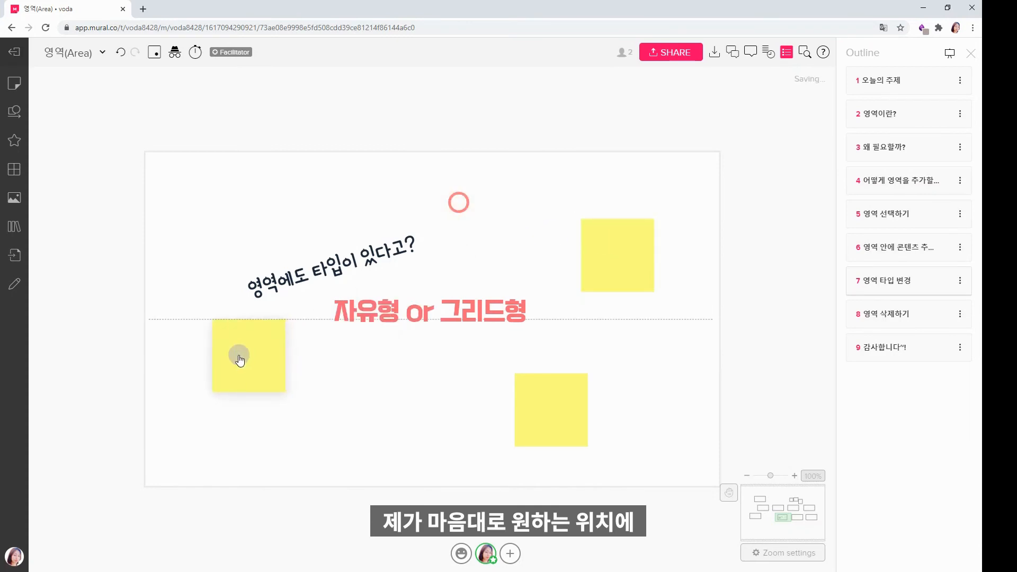
drag(556, 420, 453, 413)
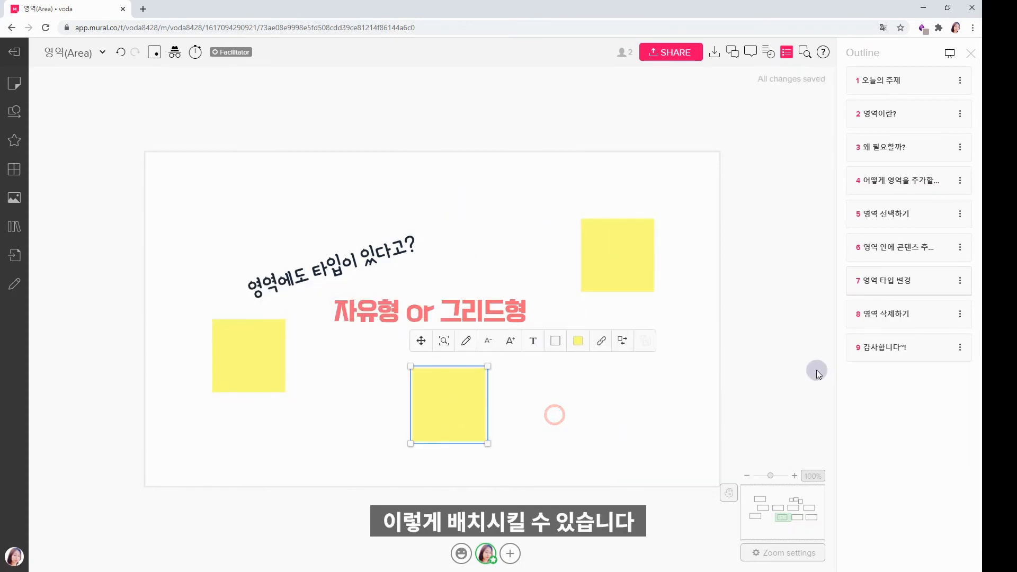
- Switch the area to the grid layout and widen it slightly from its right edge
click(551, 158)
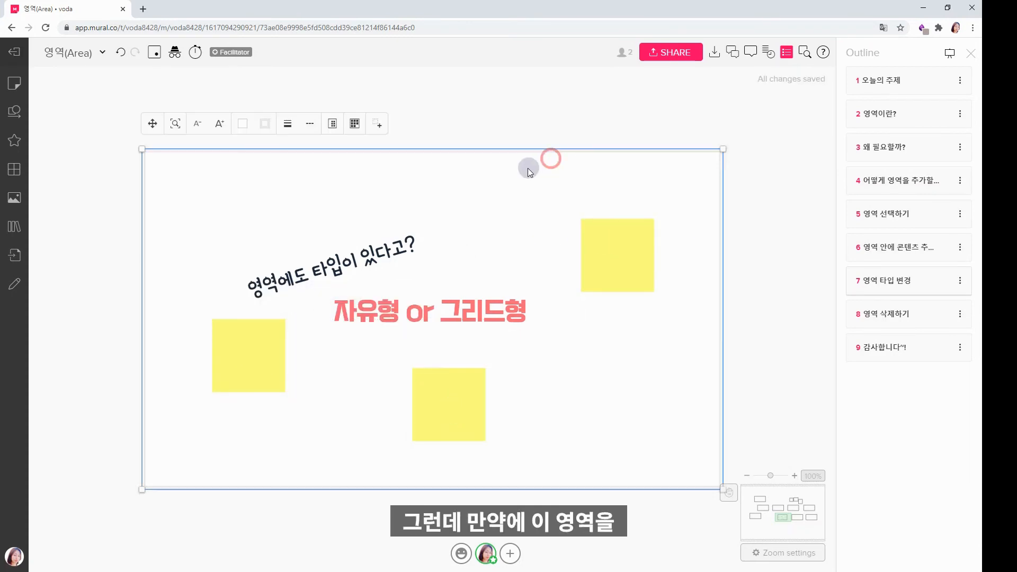
click(354, 125)
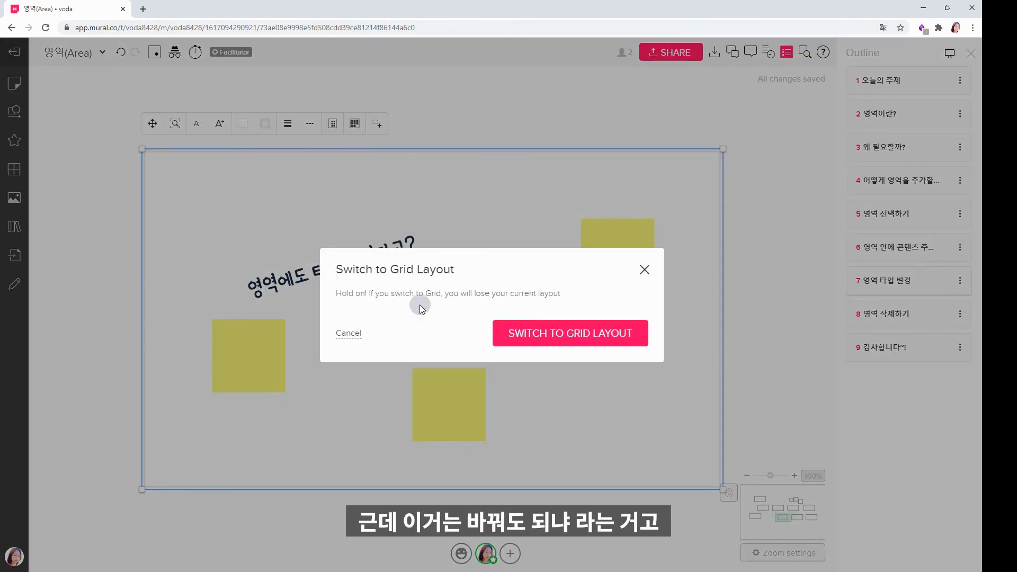
click(614, 335)
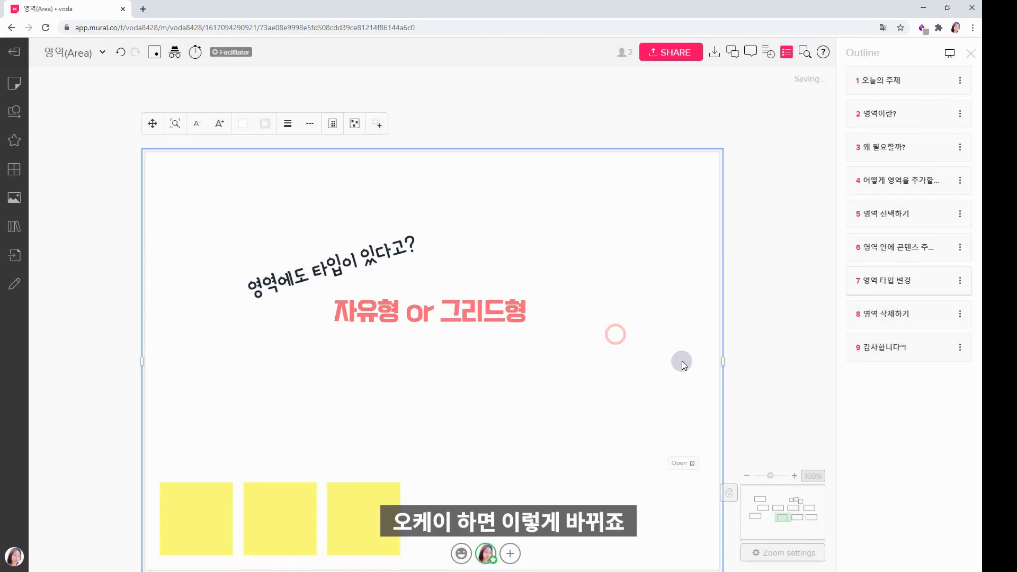
drag(791, 398, 786, 357)
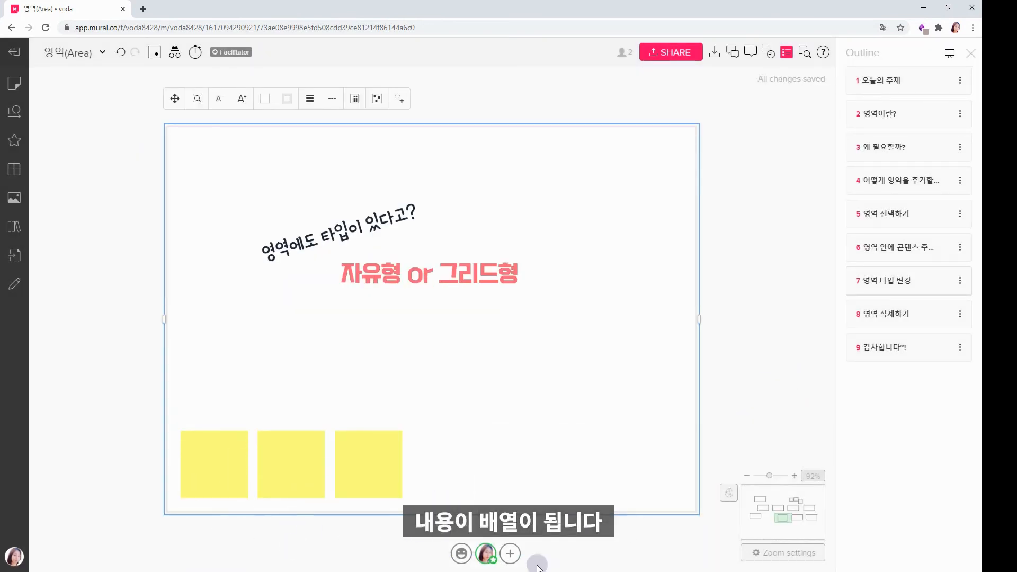
drag(699, 319, 718, 293)
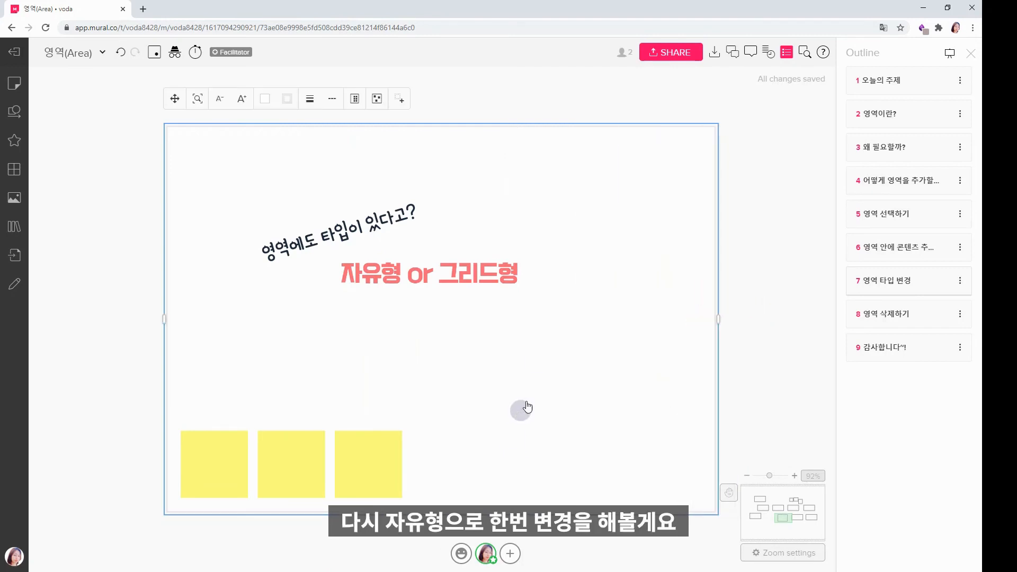
- Switch the area back to the freeform layout and enlarge it slightly from its lower-right corner
click(377, 102)
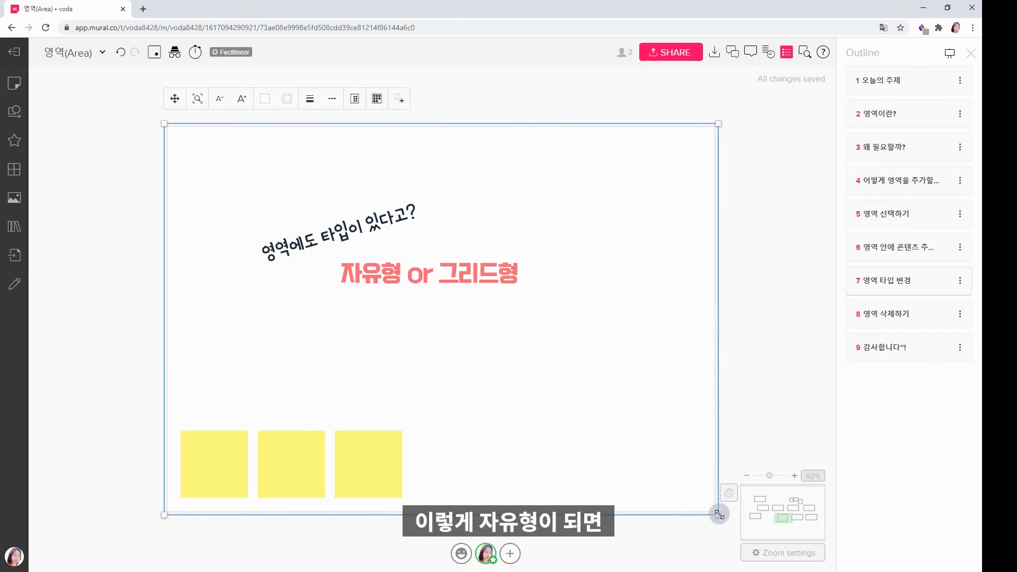
mouse_move(717, 513)
mouse_down()
mouse_move(756, 508)
mouse_move(711, 499)
mouse_move(725, 509)
mouse_up()
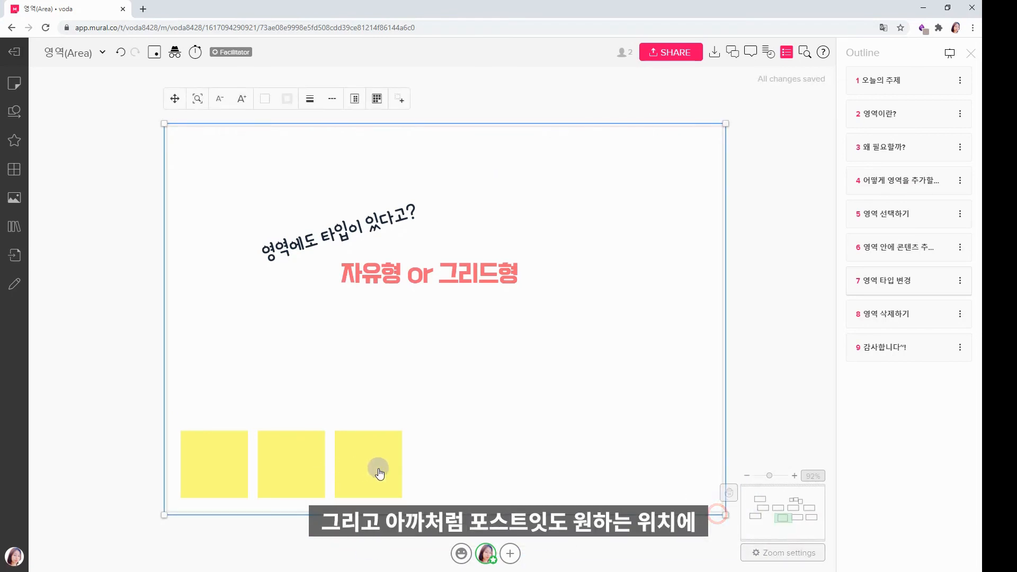
- Spread the row of three sticky notes out to the right of, lower left of and below the heading
drag(371, 480, 612, 322)
drag(289, 470, 268, 354)
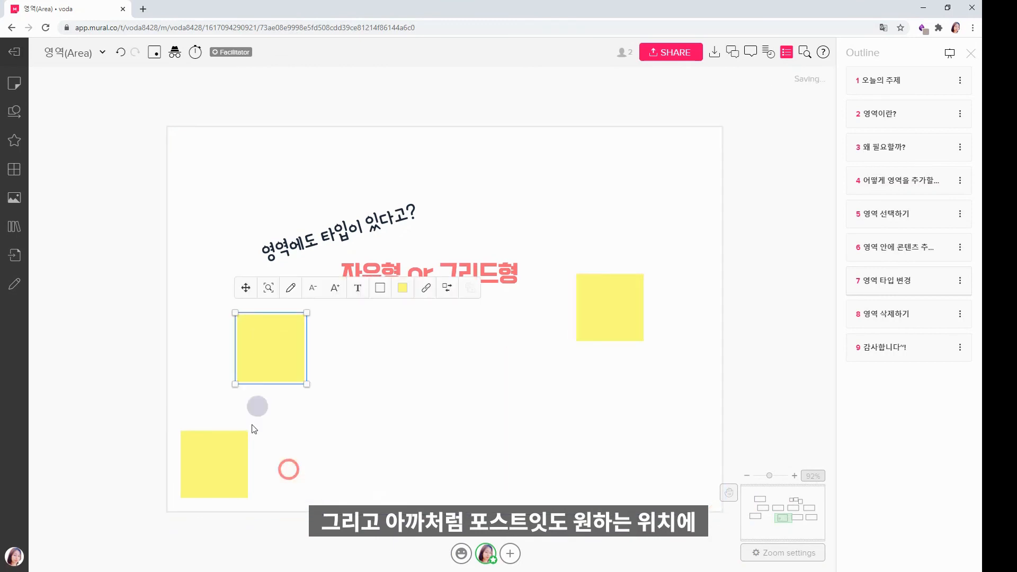
drag(226, 462, 435, 374)
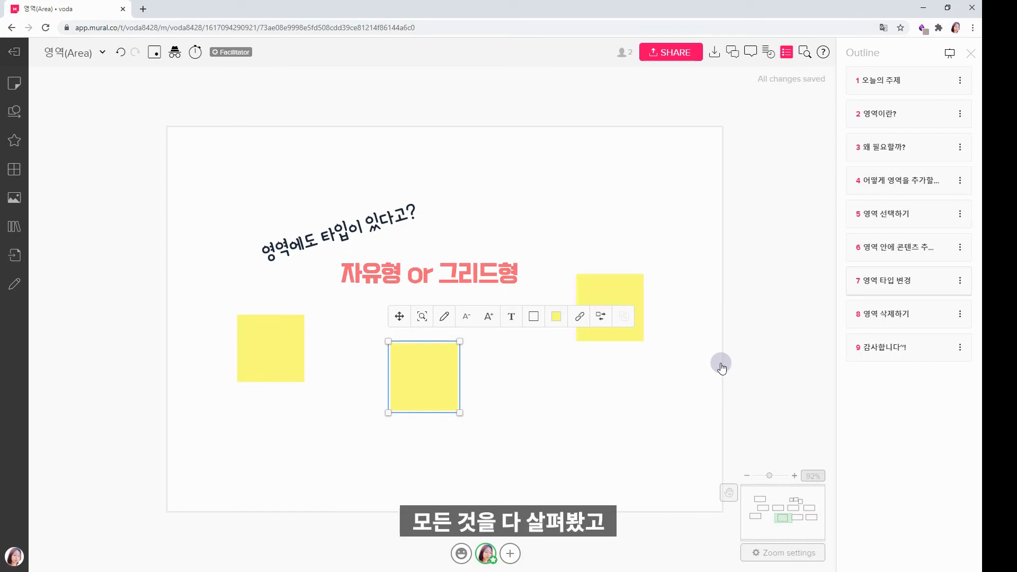
- Go to the outline section "영역 삭제하기"
click(922, 313)
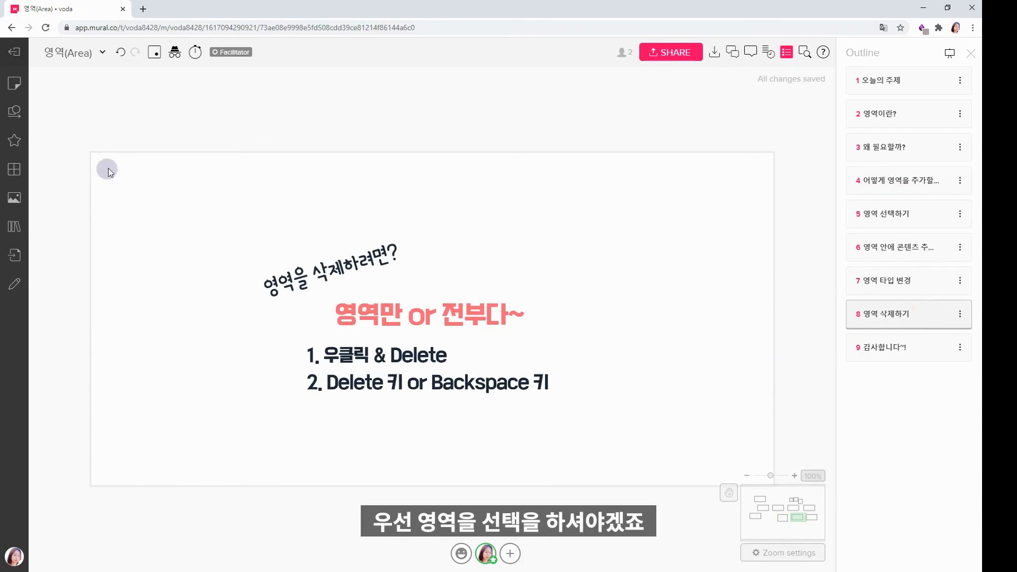
- Delete only the "영역 삭제하기" area while keeping its content, and undo the deletion
click(144, 158)
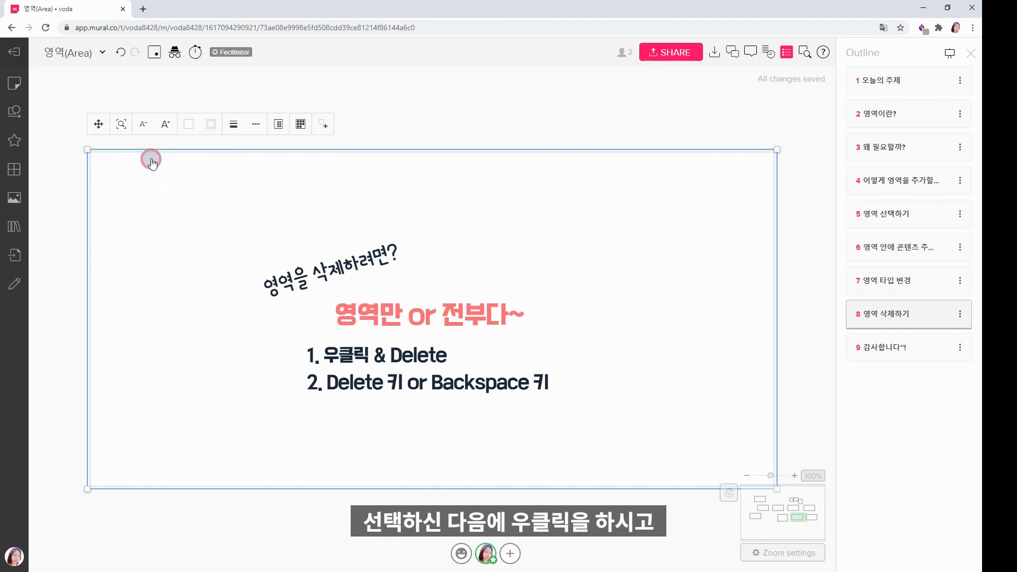
right_click(152, 163)
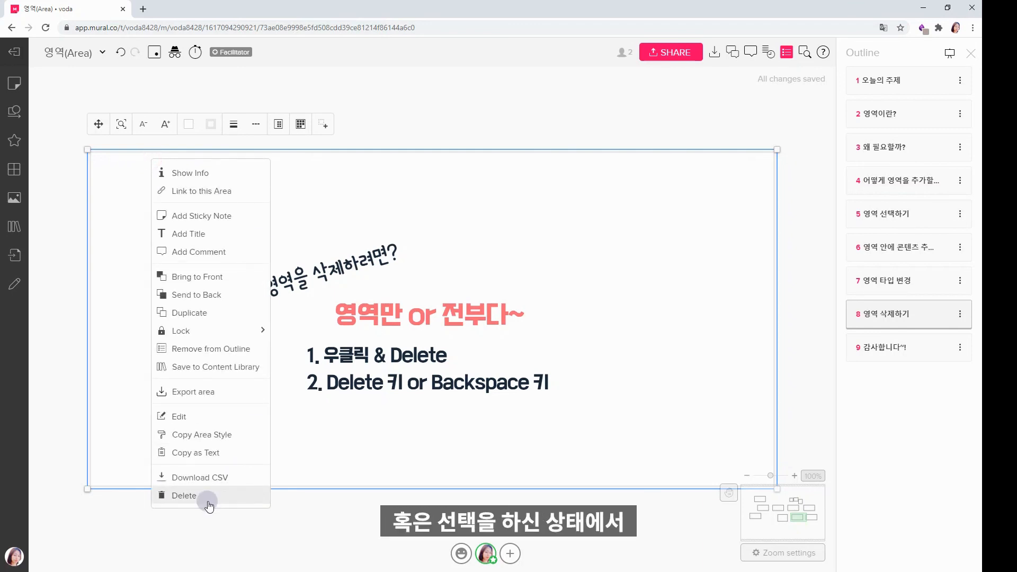
click(284, 157)
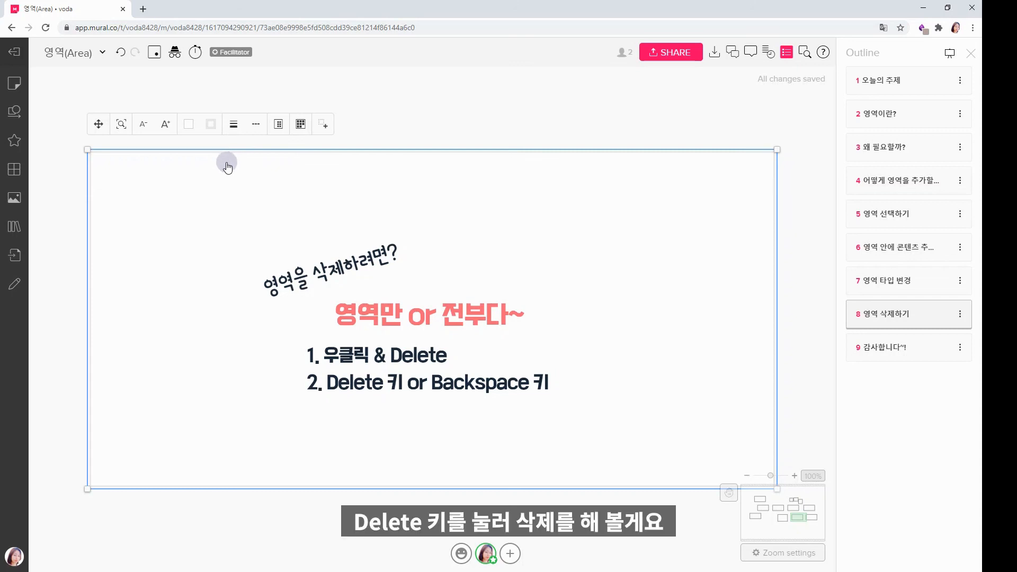
key(Delete)
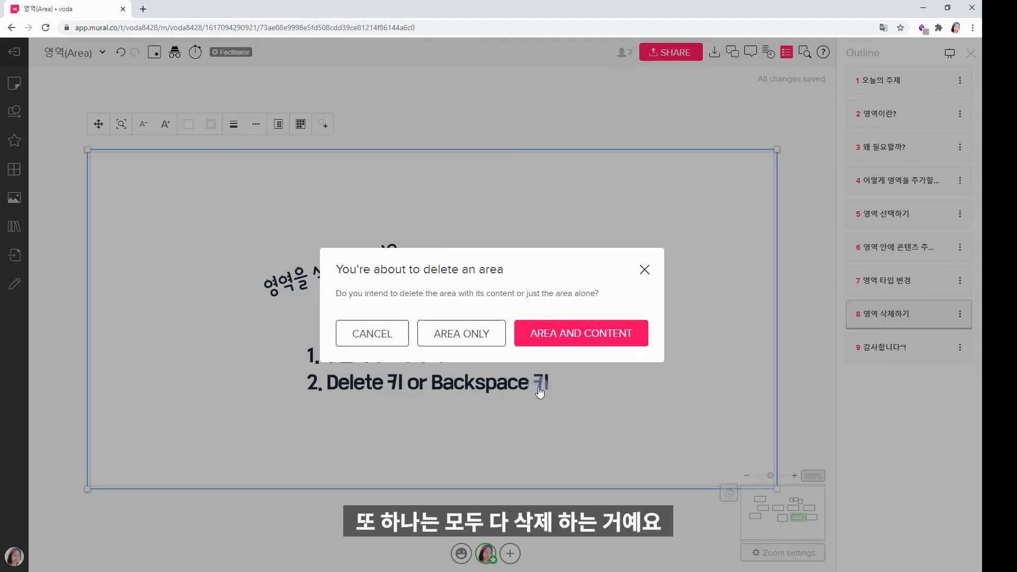
click(480, 346)
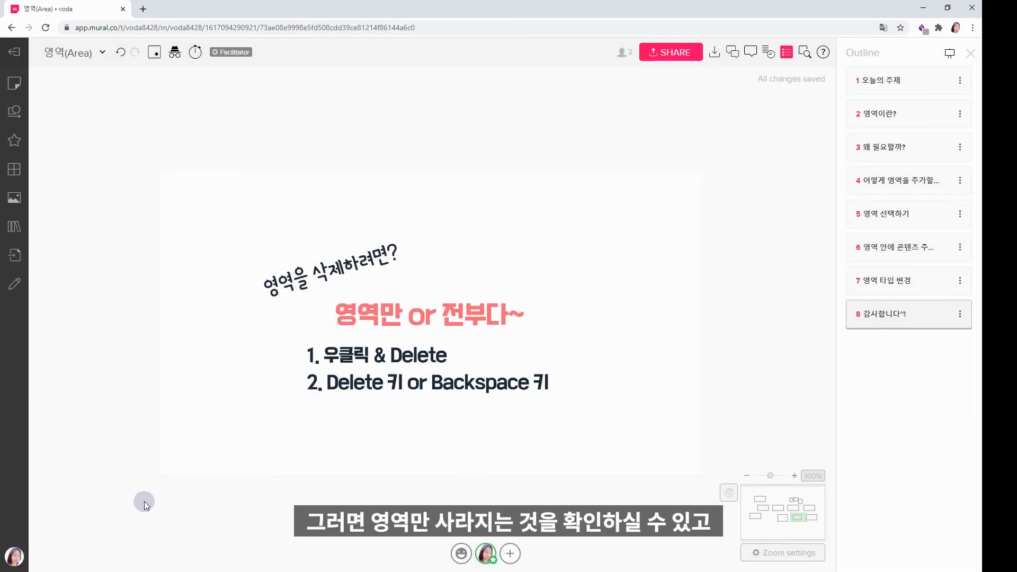
key(ctrl+z)
- Delete the "영역 삭제하기" area together with its content, and undo that deletion
click(177, 150)
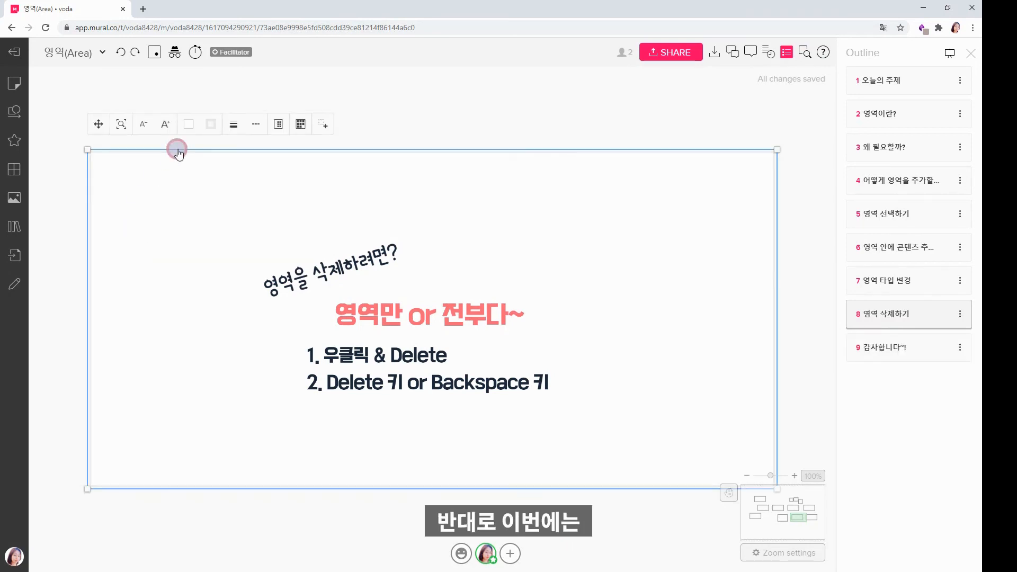
right_click(177, 152)
click(217, 484)
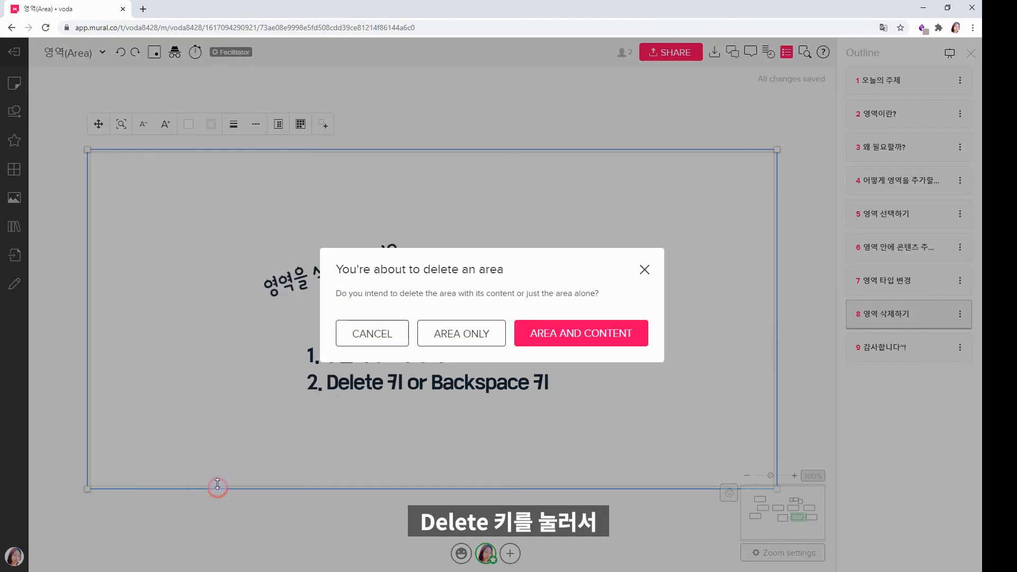
click(641, 338)
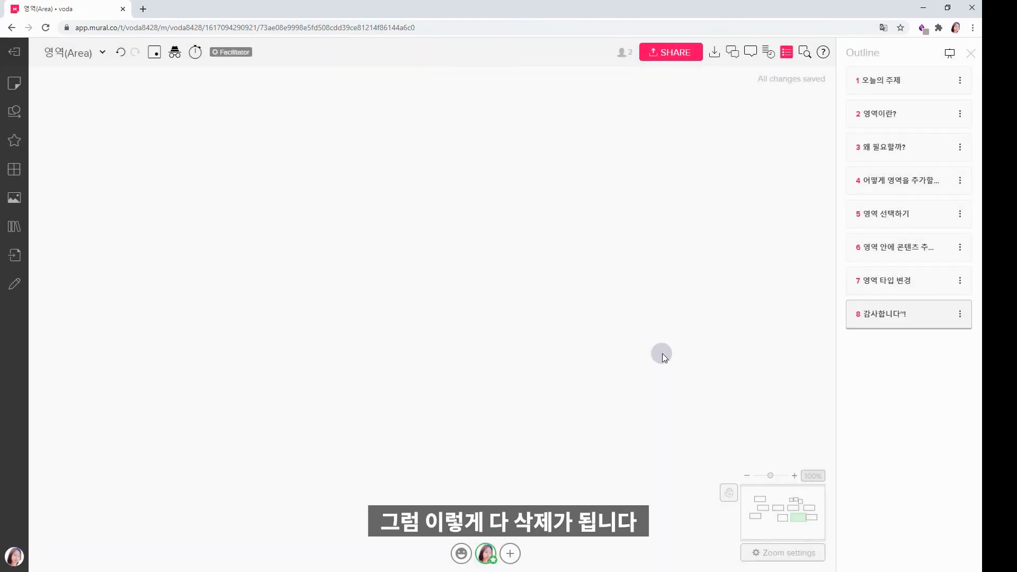
key(ctrl+z)
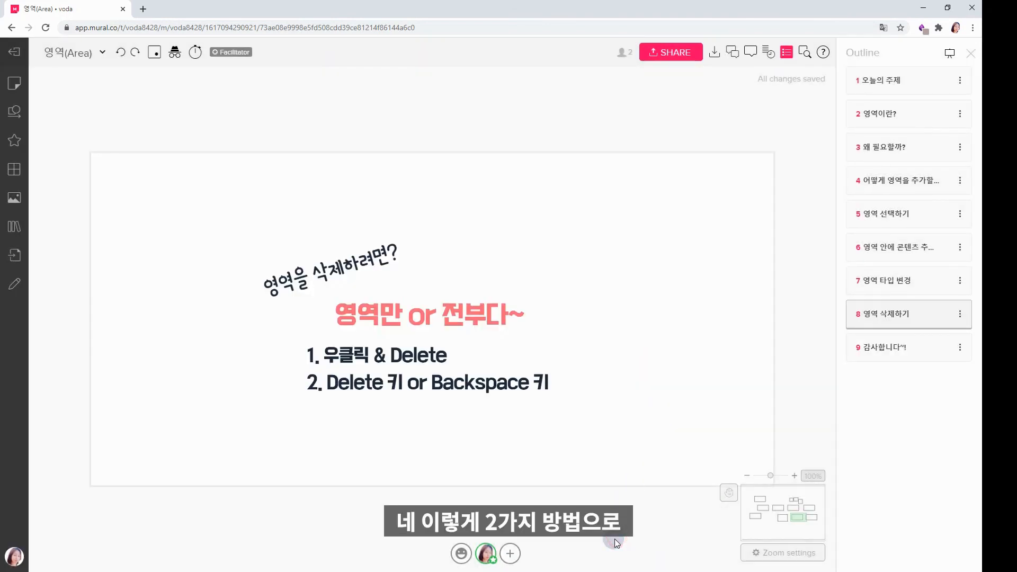